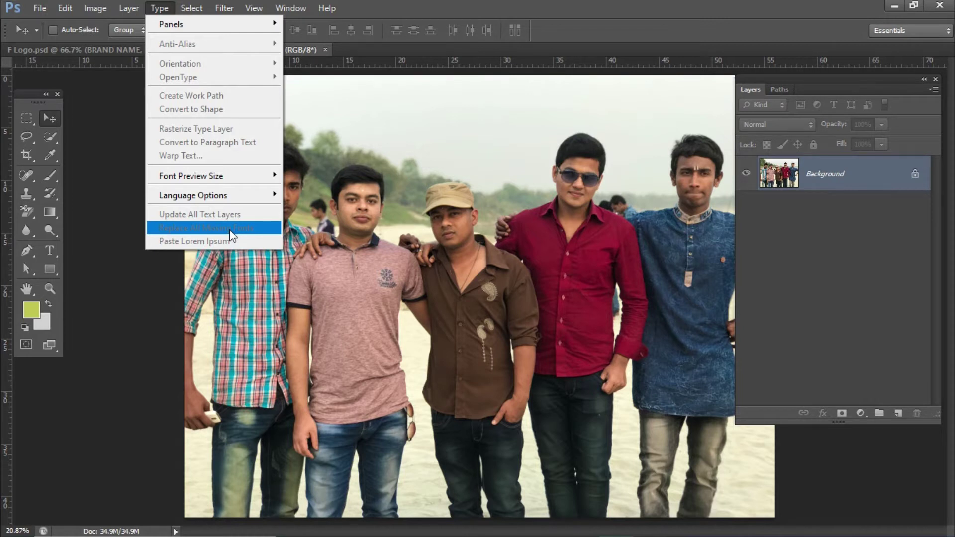
Step: Open the Select menu over the group photo to show commands such as All
{"action": "mouse_move", "coordinate": [192, 9]}
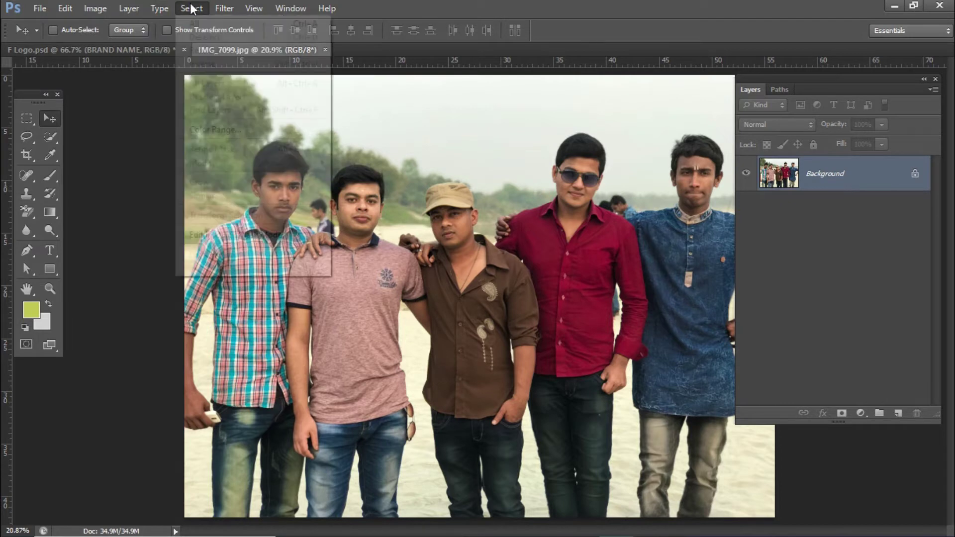
{"action": "left_click", "coordinate": [398, 2]}
{"action": "left_click", "coordinate": [199, 9]}
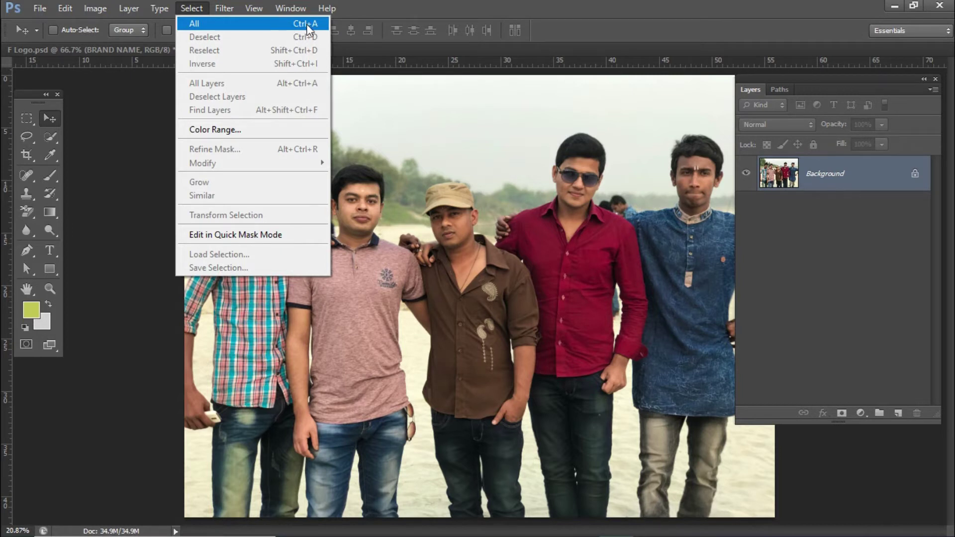
Step: Select the entire group photo with Select > All, after a trial Ctrl+A and deselect
{"action": "left_click", "coordinate": [413, 17]}
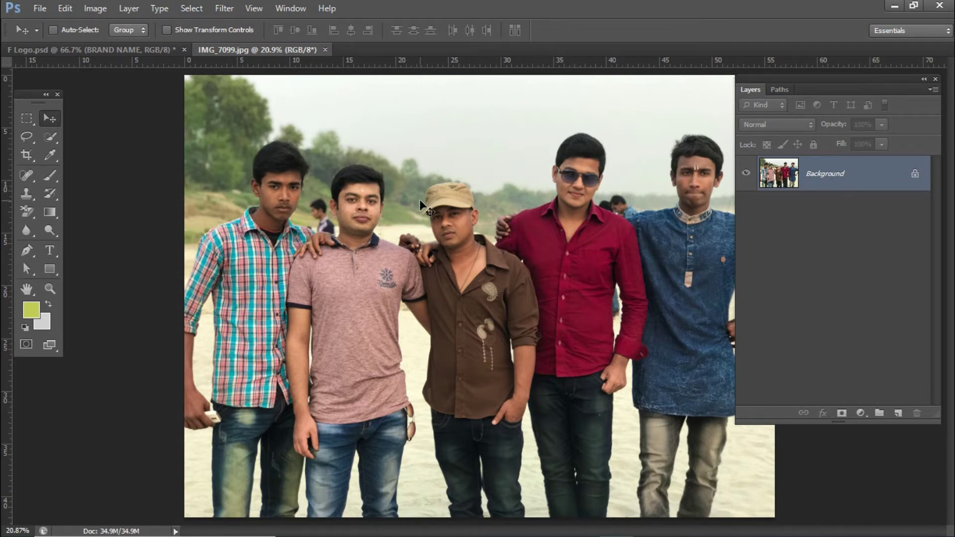
{"action": "key", "text": "ctrl+a"}
{"action": "key", "text": "ctrl+d"}
{"action": "left_click", "coordinate": [192, 9]}
{"action": "left_click", "coordinate": [197, 23]}
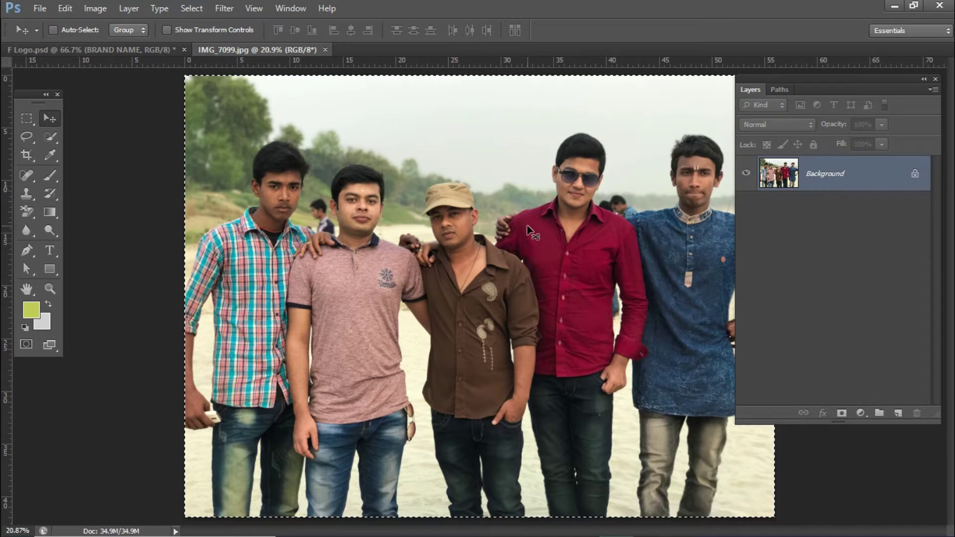
Step: Trial-paste the photo into F Logo.psd, remove it, then reselect the whole photo
{"action": "left_click", "coordinate": [139, 50]}
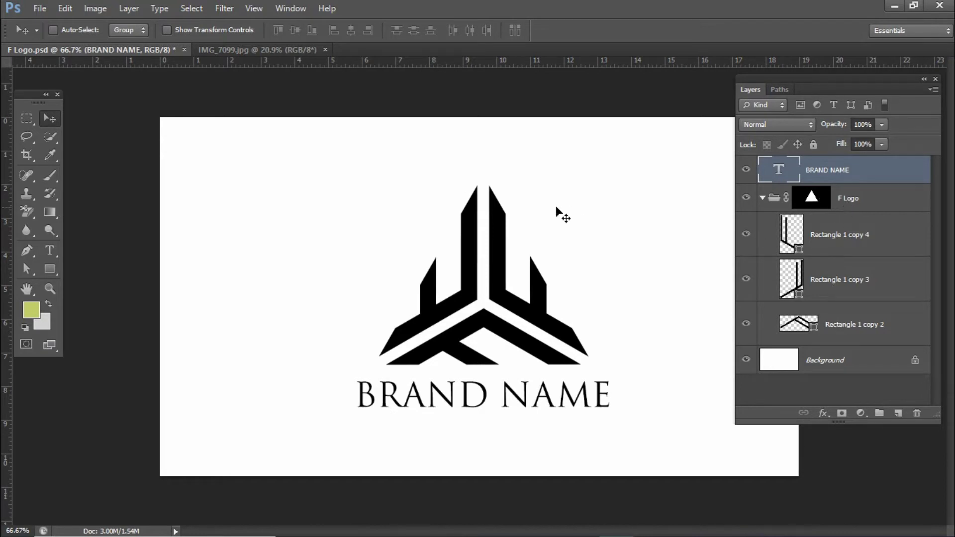
{"action": "left_click", "coordinate": [501, 208]}
{"action": "key", "text": "ctrl+v"}
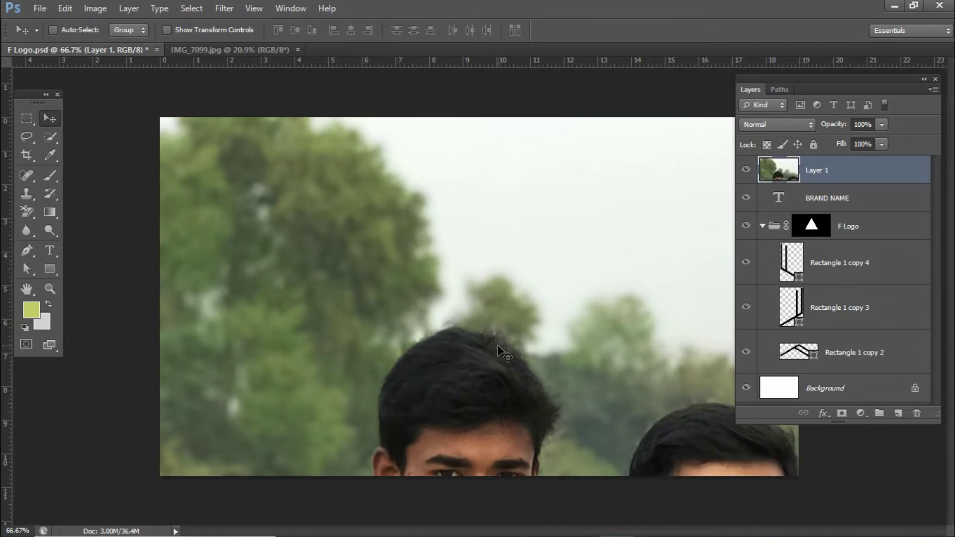
{"action": "key", "text": "Delete"}
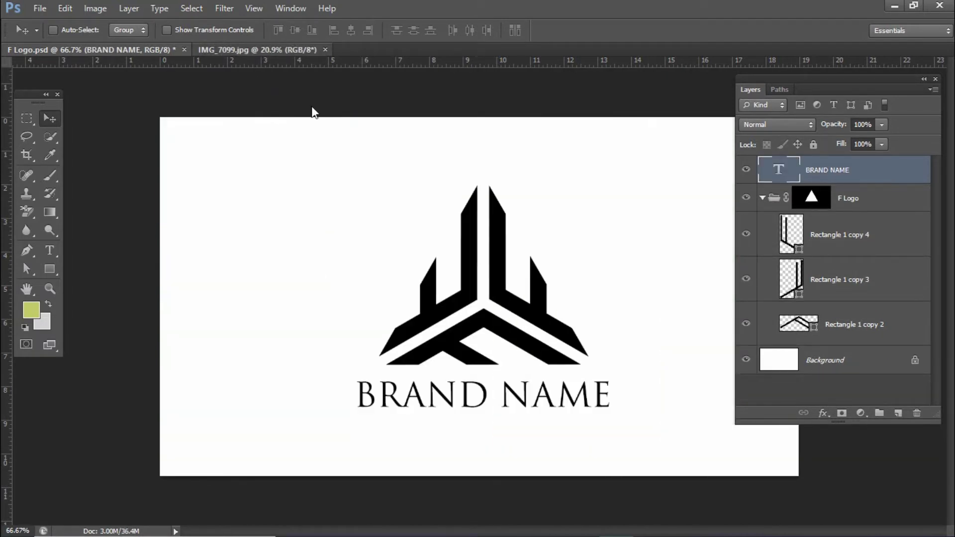
{"action": "key", "text": "ctrl+Tab"}
{"action": "key", "text": "ctrl+a"}
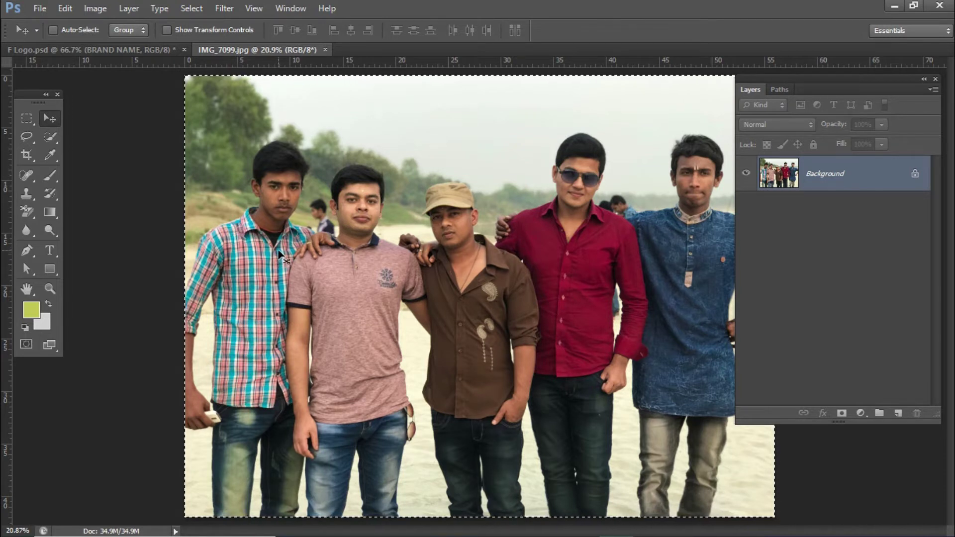
Step: Deselect the photo and select the entire F Logo.psd canvas with Select > All
{"action": "key", "text": "ctrl+d"}
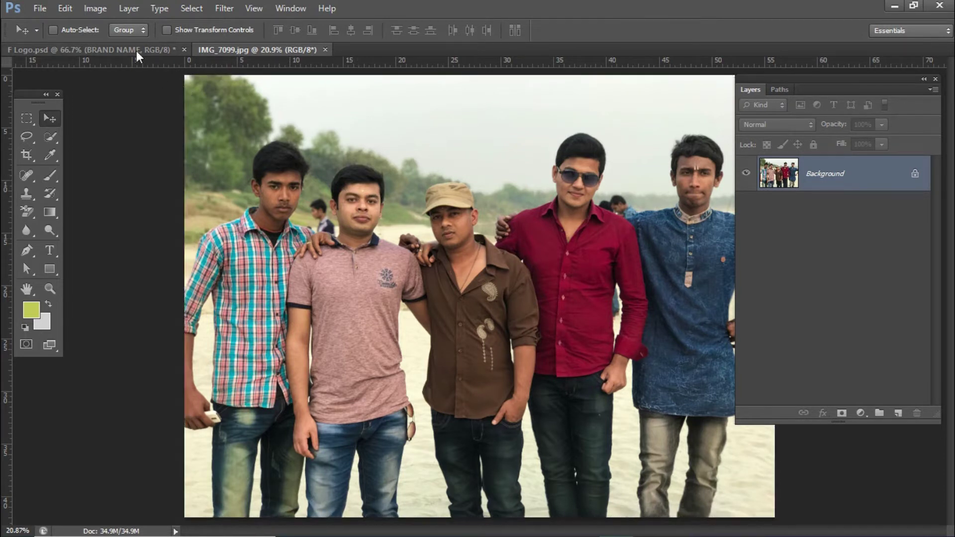
{"action": "left_click", "coordinate": [137, 51]}
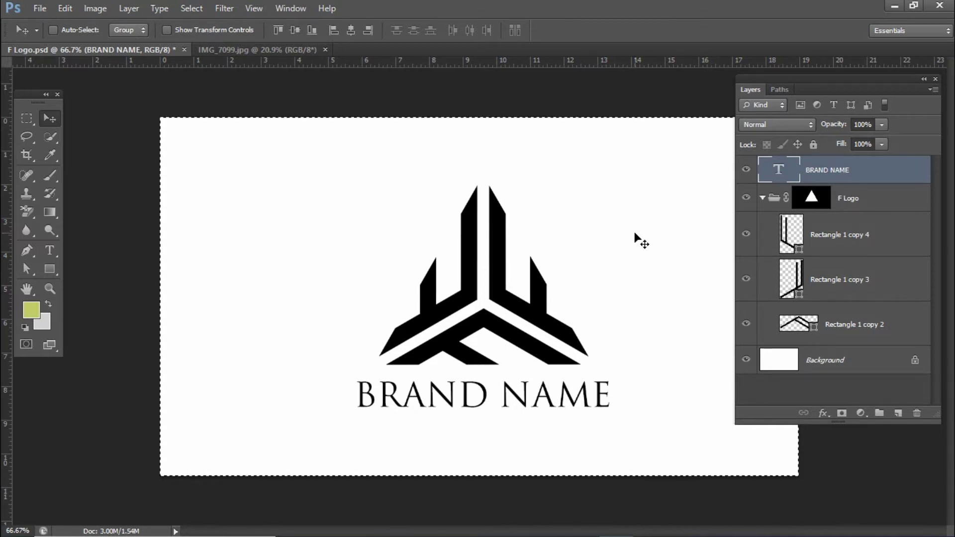
{"action": "left_click", "coordinate": [191, 9]}
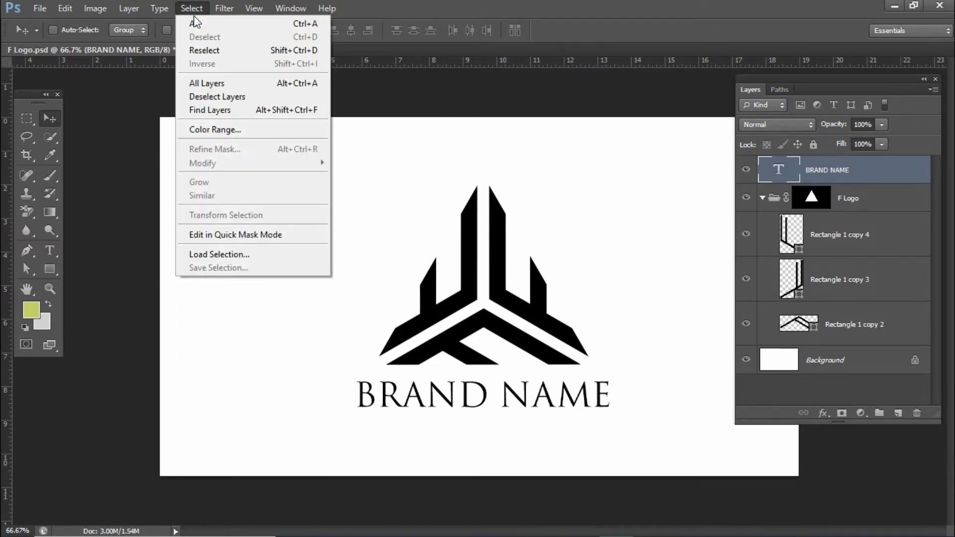
{"action": "left_click", "coordinate": [229, 23]}
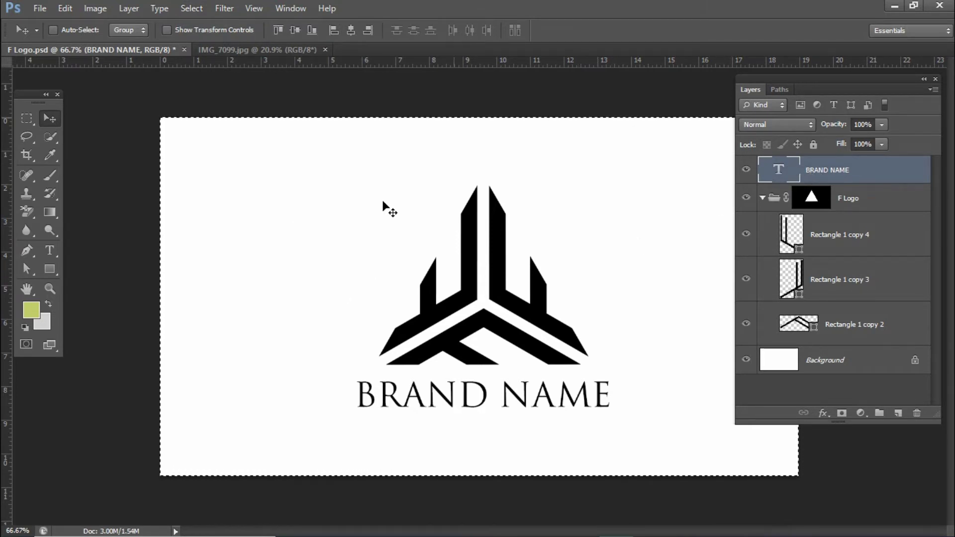
Step: Paste the BRAND NAME logo into the photo, accepting the colour conversion, and move it onto the pink shirt
{"action": "left_click", "coordinate": [301, 50]}
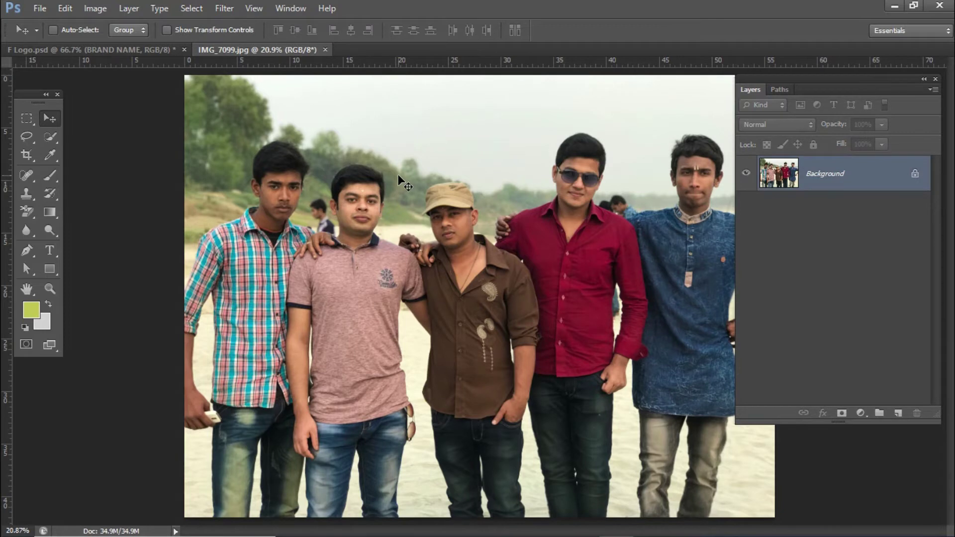
{"action": "key", "text": "ctrl+v"}
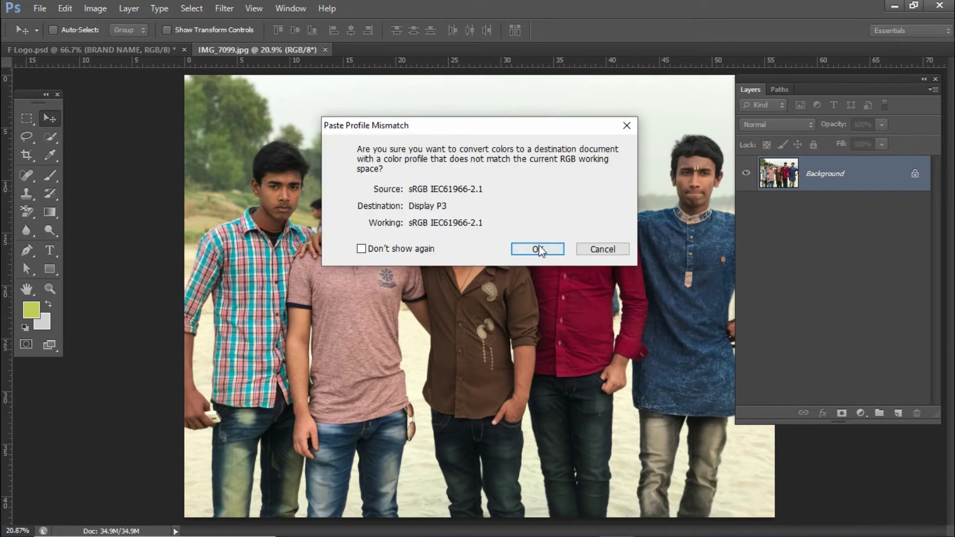
{"action": "left_click", "coordinate": [538, 249]}
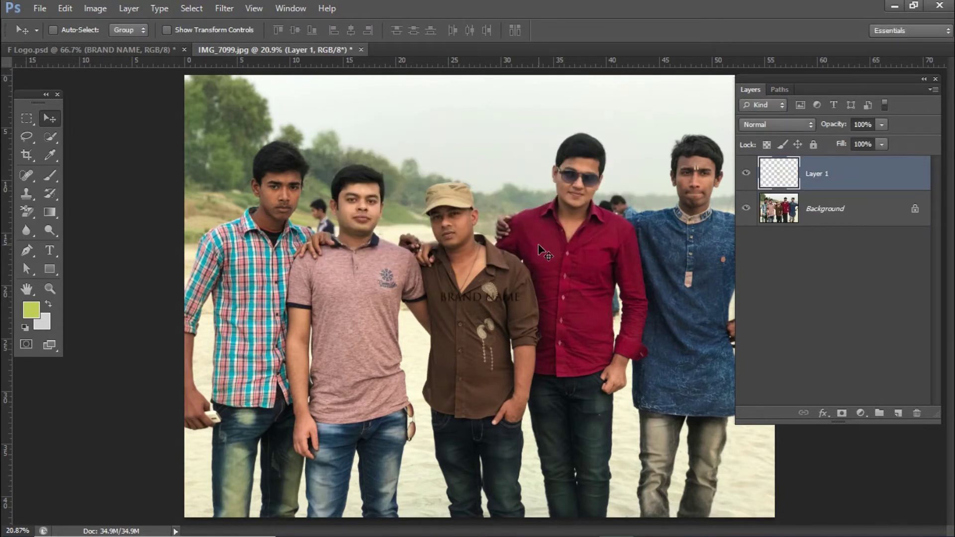
{"action": "left_click_drag", "start_coordinate": [485, 295], "coordinate": [354, 293]}
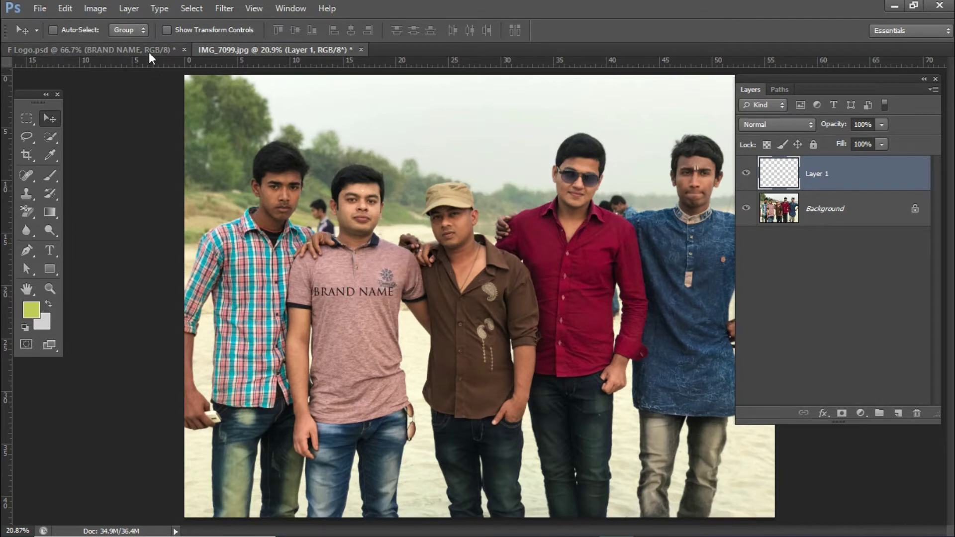
Step: Deselect the logo canvas and delete the pasted BRAND NAME layer from the photo
{"action": "key", "text": "ctrl+Tab"}
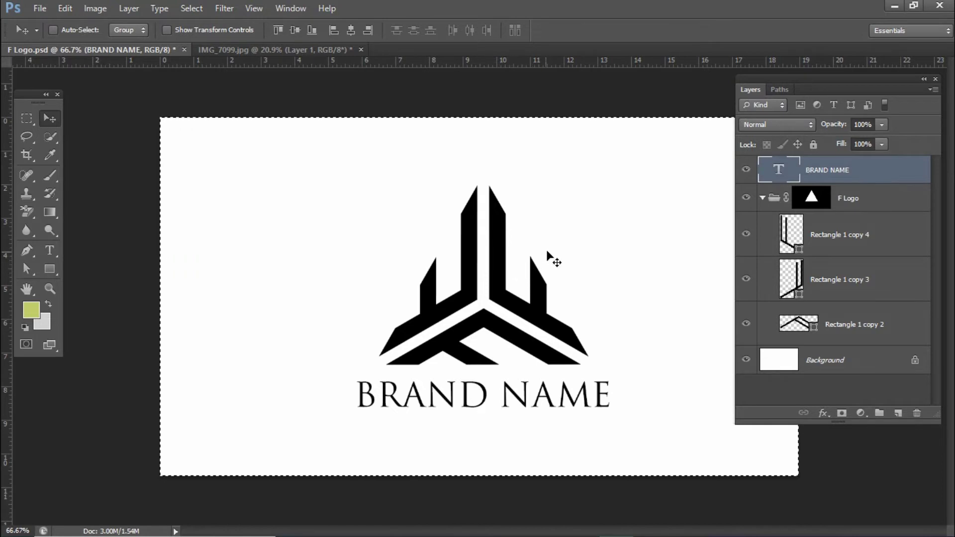
{"action": "key", "text": "ctrl+d"}
{"action": "left_click", "coordinate": [256, 54]}
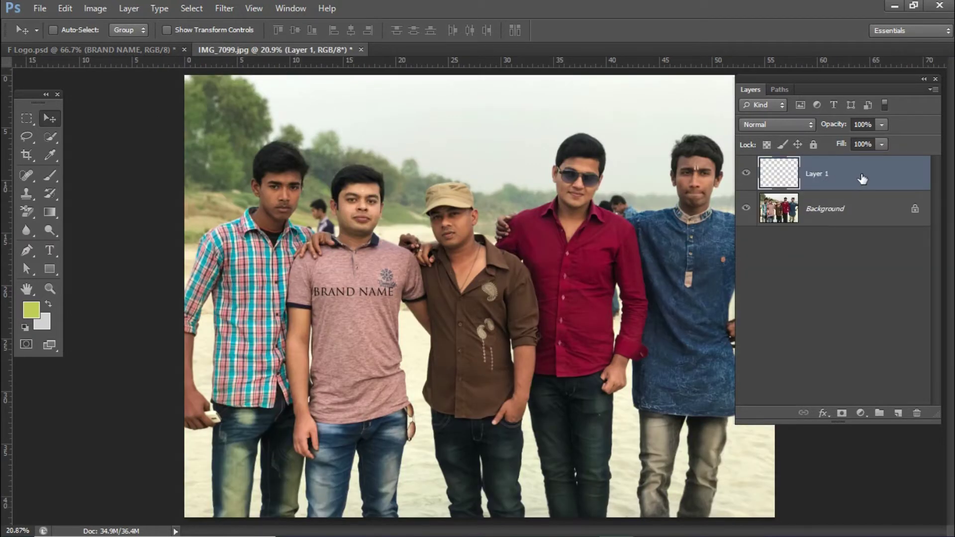
{"action": "left_click_drag", "start_coordinate": [876, 176], "coordinate": [919, 411]}
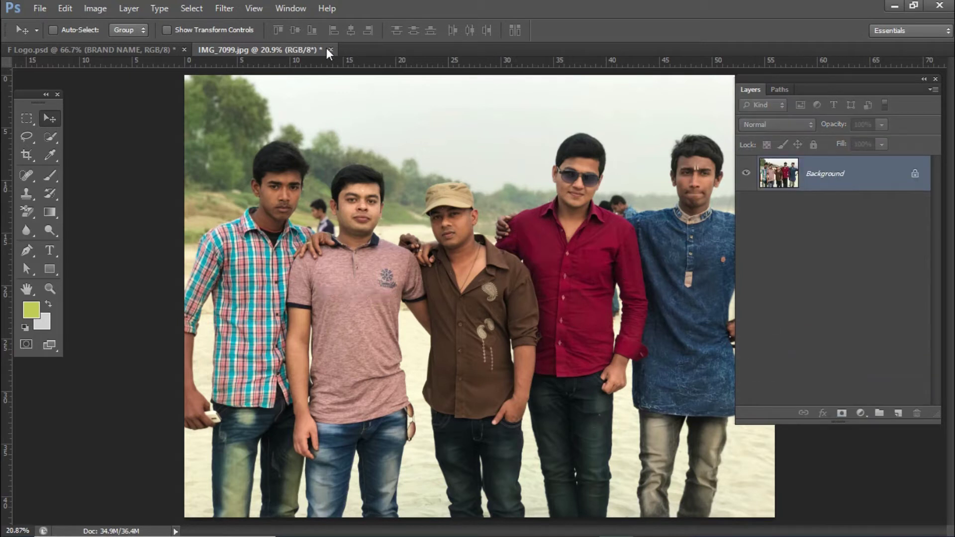
{"action": "left_click", "coordinate": [192, 9]}
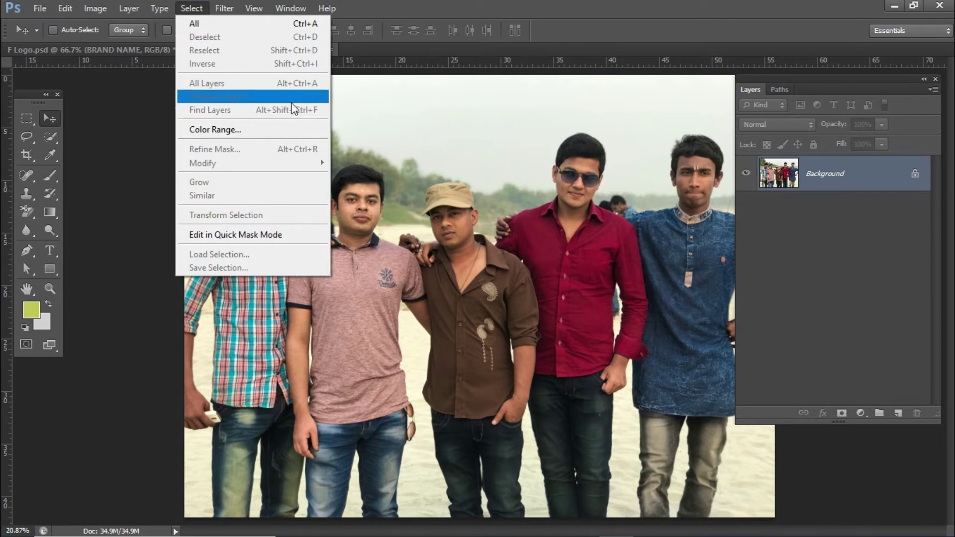
{"action": "left_click", "coordinate": [452, 6]}
{"action": "left_click", "coordinate": [192, 8]}
{"action": "left_click", "coordinate": [198, 26]}
{"action": "left_click", "coordinate": [190, 8]}
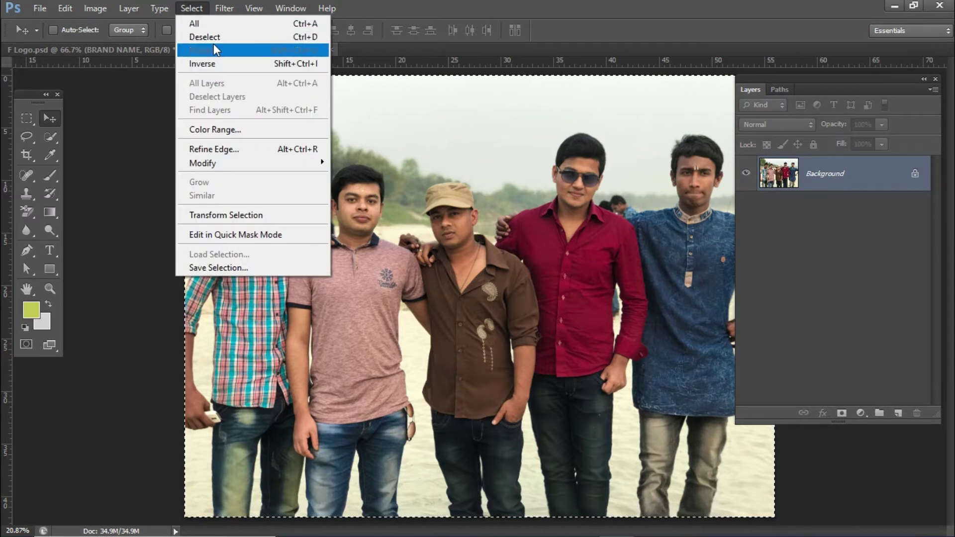
{"action": "left_click", "coordinate": [312, 41]}
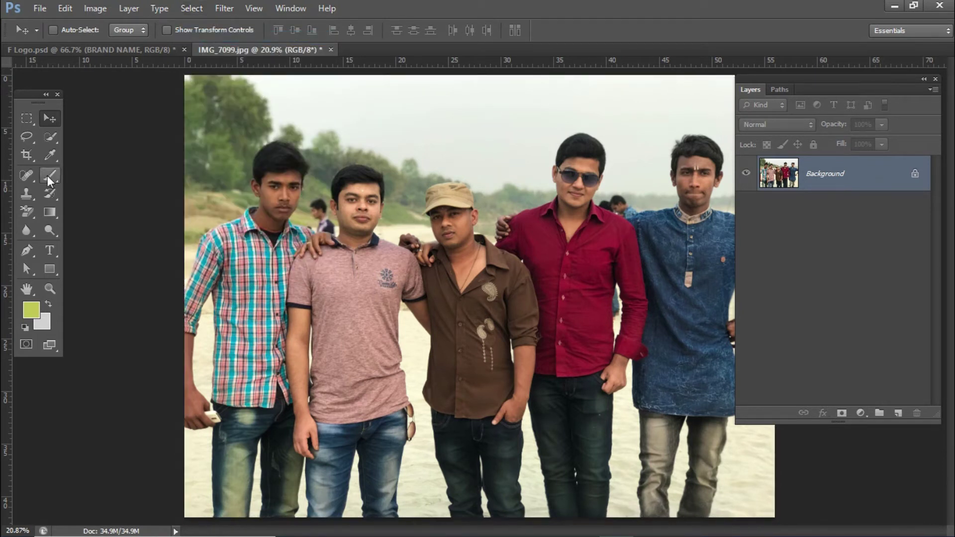
{"action": "left_click", "coordinate": [27, 139]}
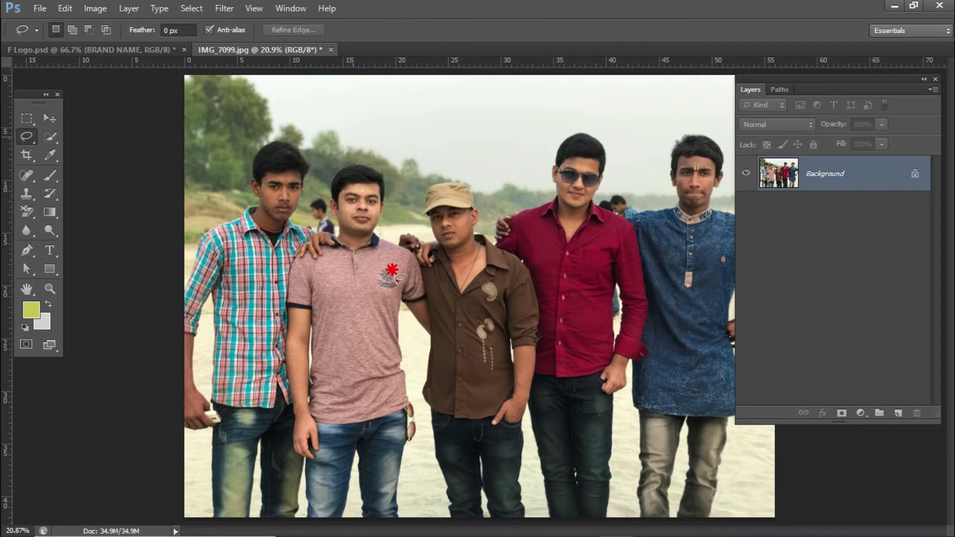
Step: Lasso the second man's head and shoulders on the group photo
{"action": "mouse_move", "coordinate": [352, 128]}
{"action": "left_mouse_down"}
{"action": "mouse_move", "coordinate": [404, 162]}
{"action": "mouse_move", "coordinate": [329, 143]}
{"action": "left_mouse_up"}
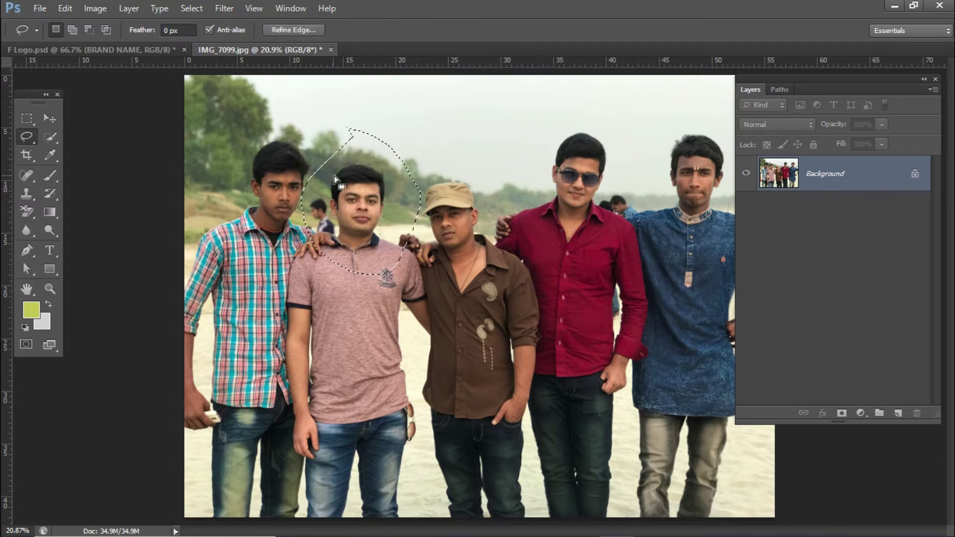
{"action": "left_click", "coordinate": [183, 7]}
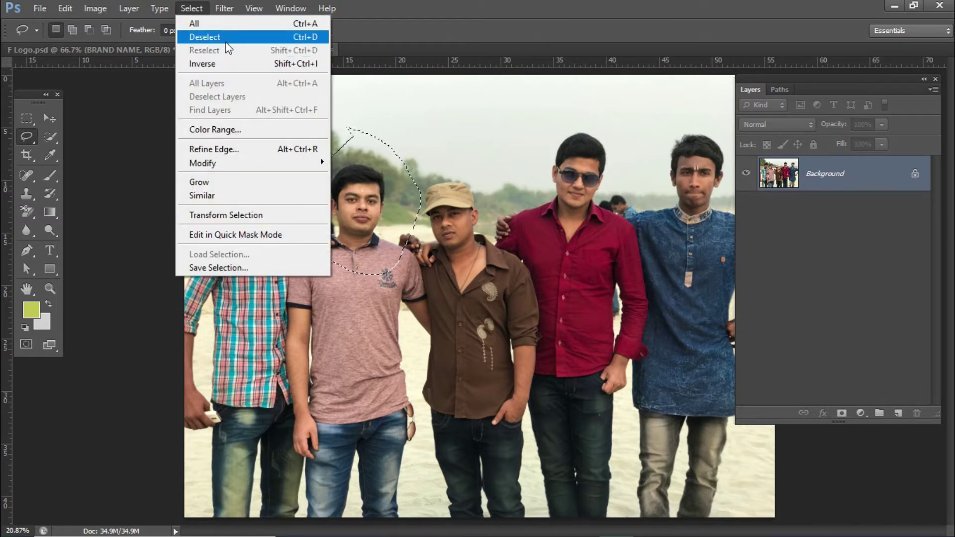
{"action": "left_click", "coordinate": [199, 36]}
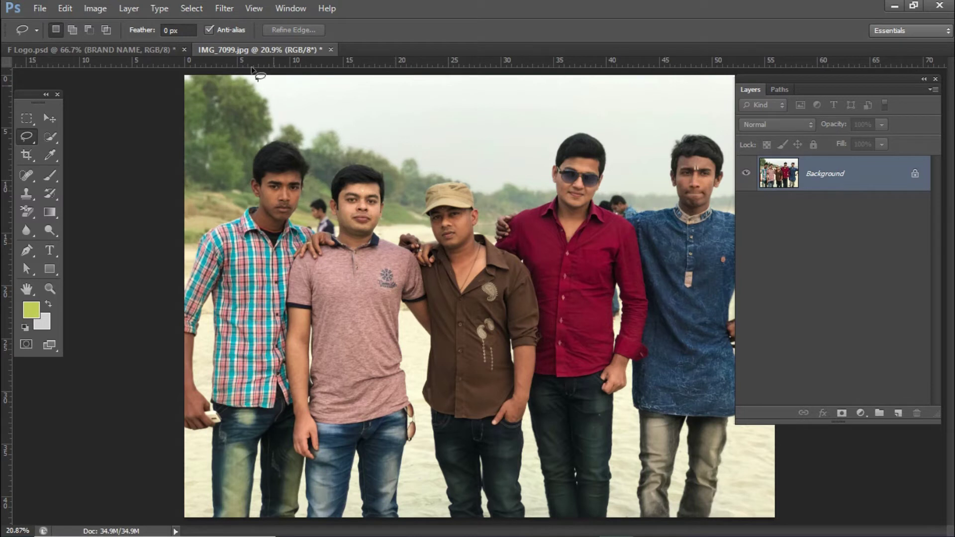
{"action": "left_click", "coordinate": [204, 9]}
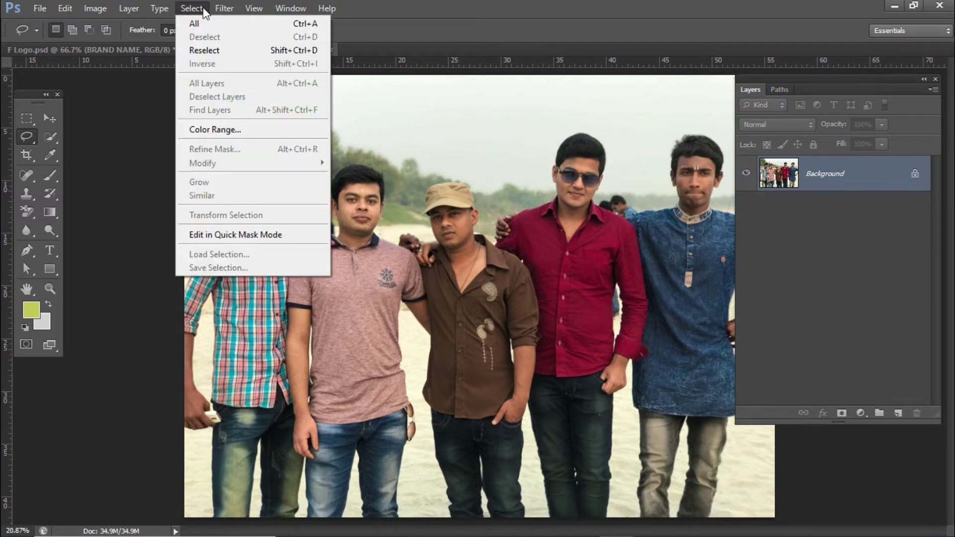
{"action": "left_click", "coordinate": [441, 4]}
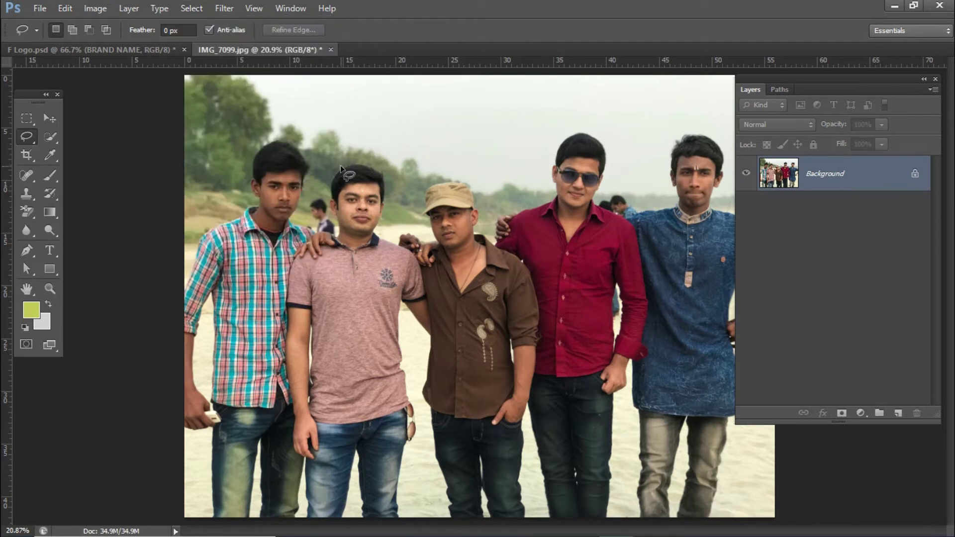
{"action": "mouse_move", "coordinate": [363, 154]}
{"action": "left_mouse_down"}
{"action": "mouse_move", "coordinate": [320, 222]}
{"action": "mouse_move", "coordinate": [354, 274]}
{"action": "mouse_move", "coordinate": [427, 257]}
{"action": "mouse_move", "coordinate": [423, 218]}
{"action": "mouse_move", "coordinate": [373, 161]}
{"action": "mouse_move", "coordinate": [350, 158]}
{"action": "mouse_move", "coordinate": [321, 252]}
{"action": "left_mouse_up"}
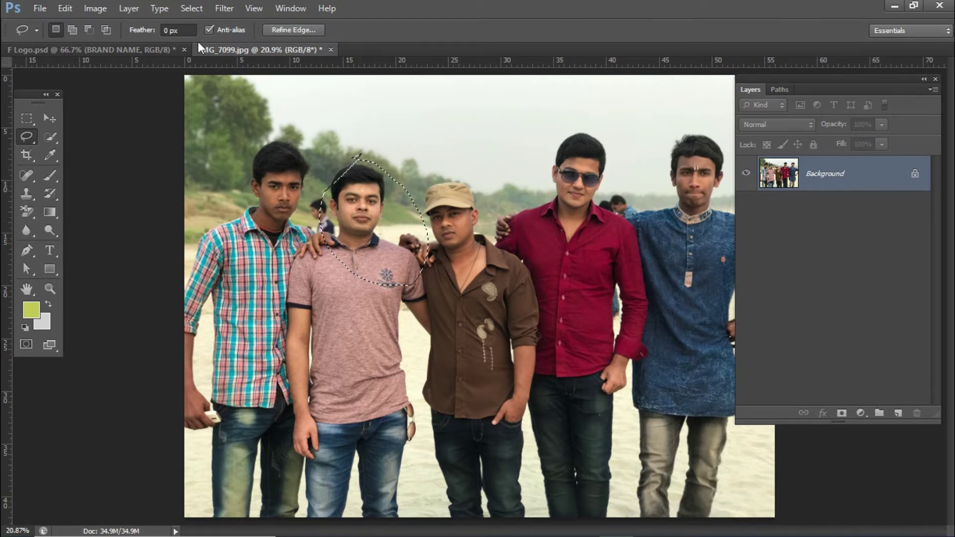
Step: Invert the selection and paste the photo into F Logo.psd as Layer 1
{"action": "left_click", "coordinate": [192, 9]}
{"action": "left_click", "coordinate": [221, 65]}
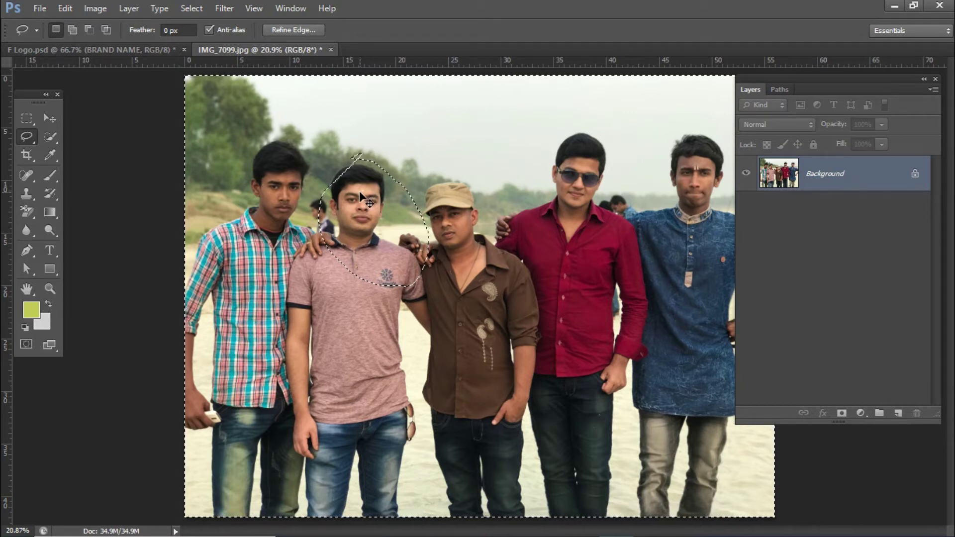
{"action": "left_click", "coordinate": [130, 48]}
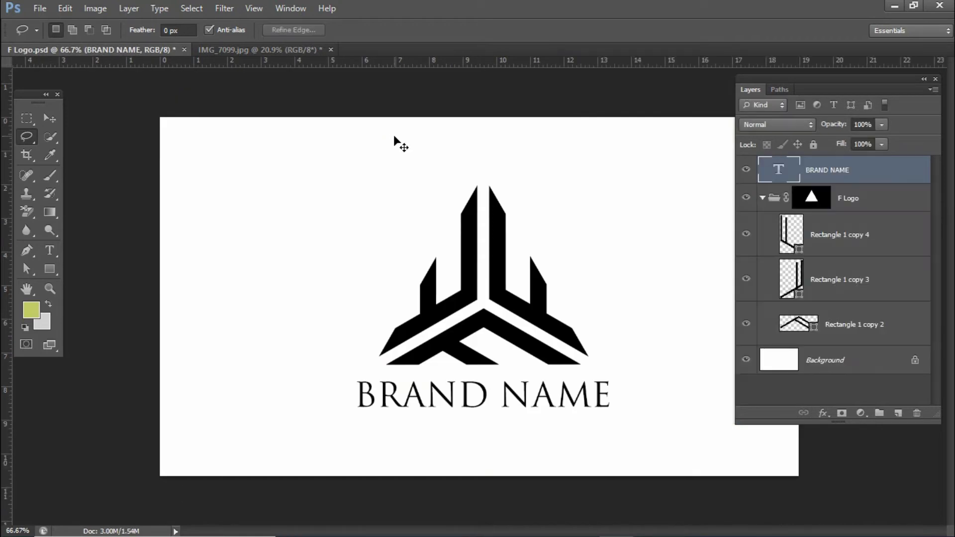
{"action": "key", "text": "ctrl+v"}
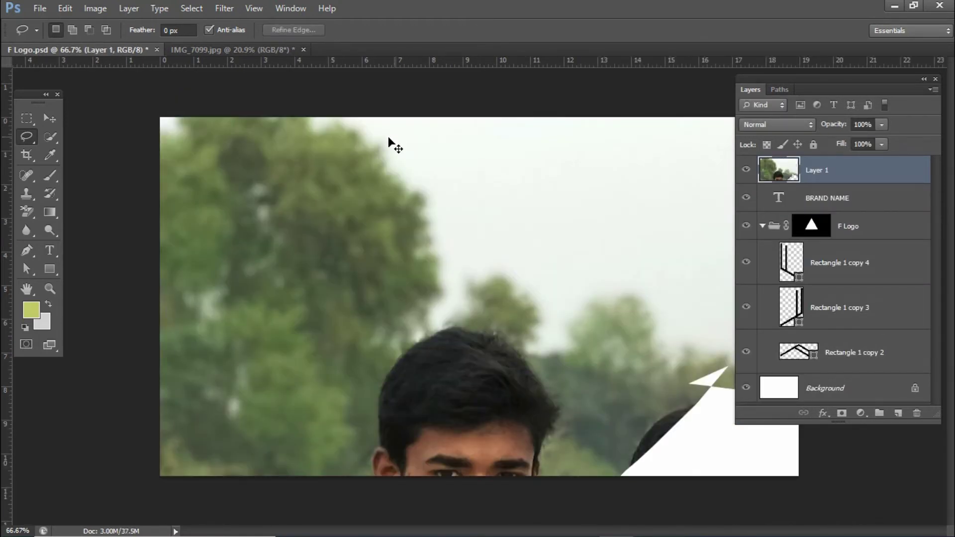
{"action": "key", "text": "ctrl+t"}
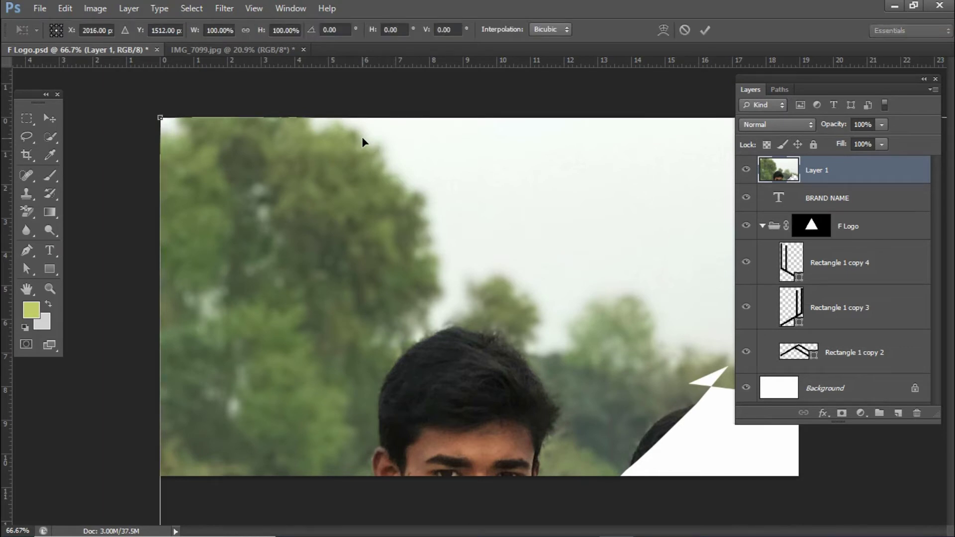
Step: Shrink and reposition the pasted photo, cancel the transform, and delete Layer 1
{"action": "left_click_drag", "start_coordinate": [160, 118], "coordinate": [470, 368]}
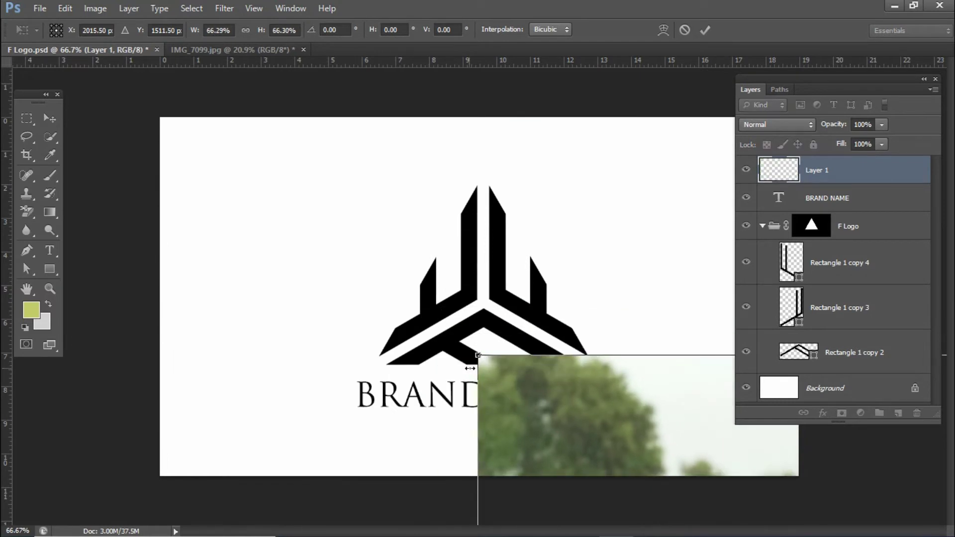
{"action": "left_click_drag", "start_coordinate": [566, 388], "coordinate": [248, 115]}
{"action": "mouse_move", "coordinate": [351, 251]}
{"action": "left_mouse_down"}
{"action": "mouse_move", "coordinate": [320, 164]}
{"action": "mouse_move", "coordinate": [296, 176]}
{"action": "left_mouse_up"}
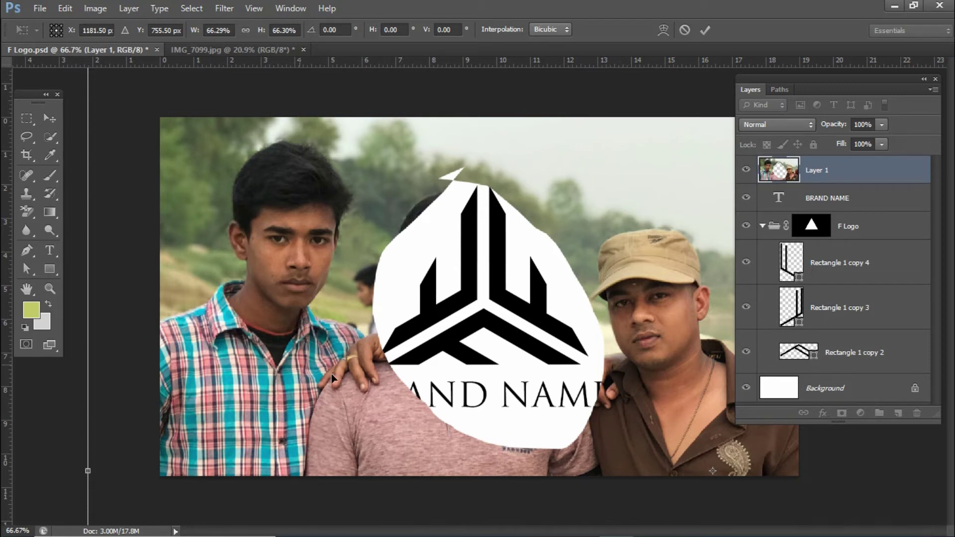
{"action": "left_click", "coordinate": [682, 32]}
{"action": "left_click_drag", "start_coordinate": [880, 172], "coordinate": [918, 415]}
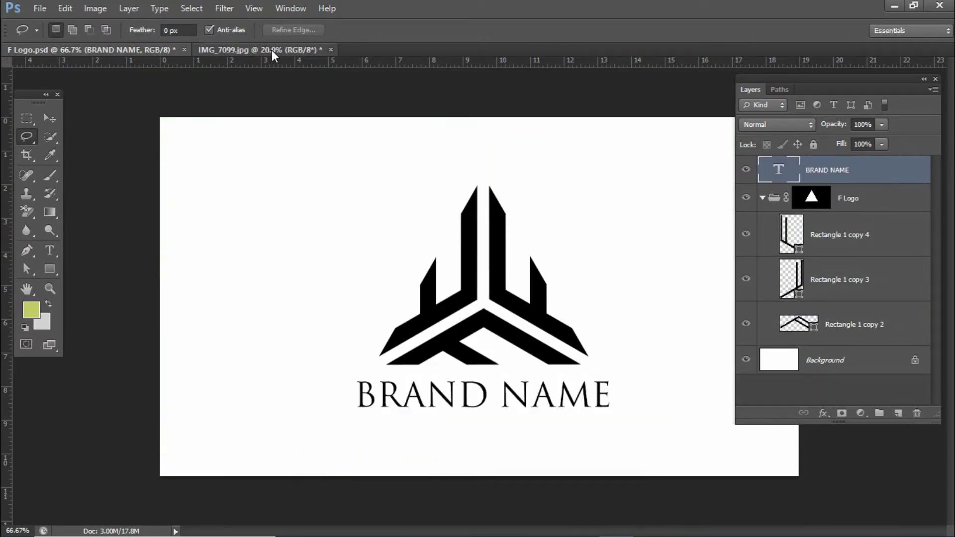
Step: Invert the photo selection back to the head, paste it into F Logo.psd, then undo
{"action": "left_click", "coordinate": [271, 50]}
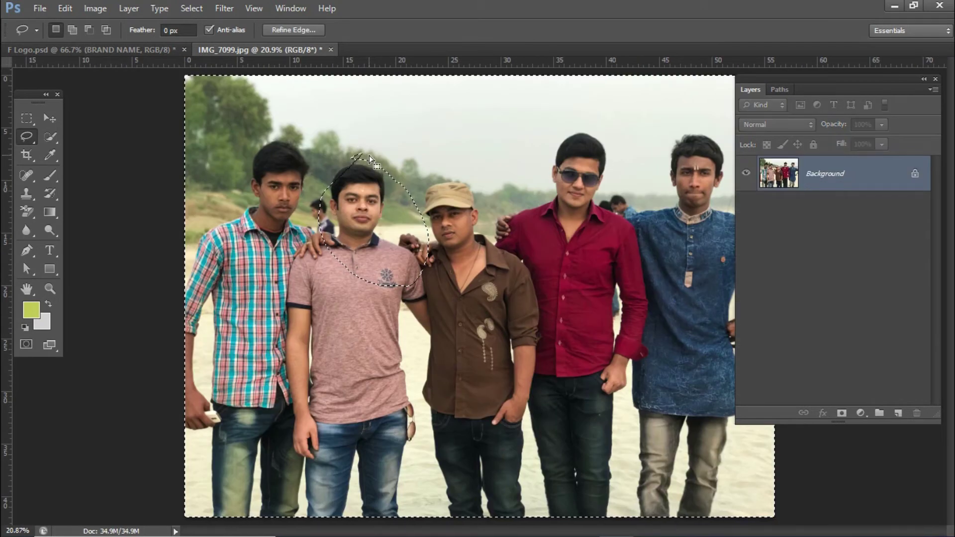
{"action": "key", "text": "ctrl+shift+i"}
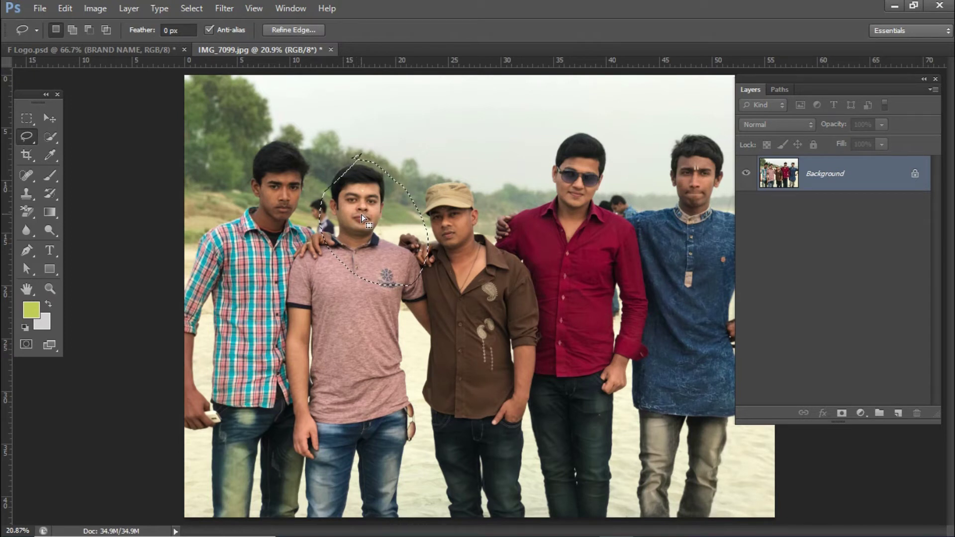
{"action": "left_click", "coordinate": [106, 51]}
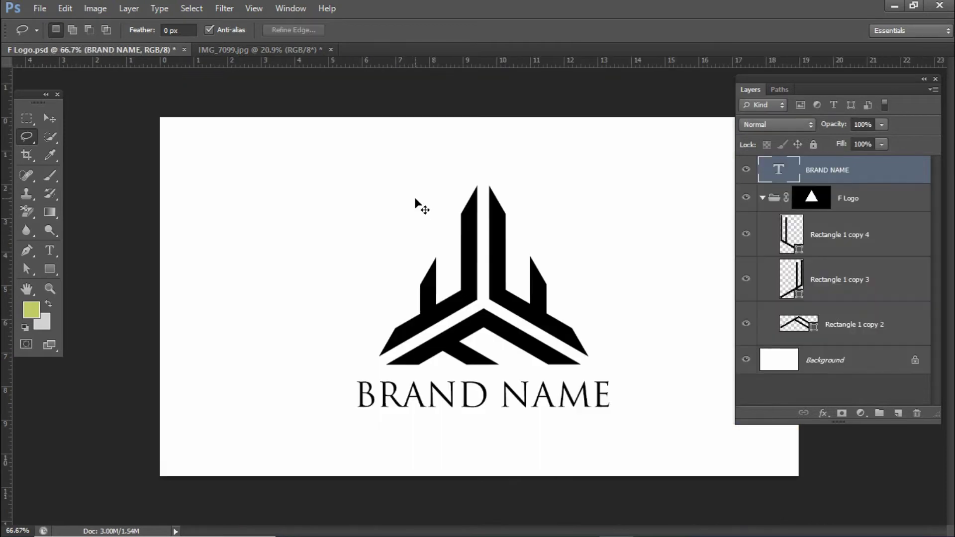
{"action": "key", "text": "ctrl+v"}
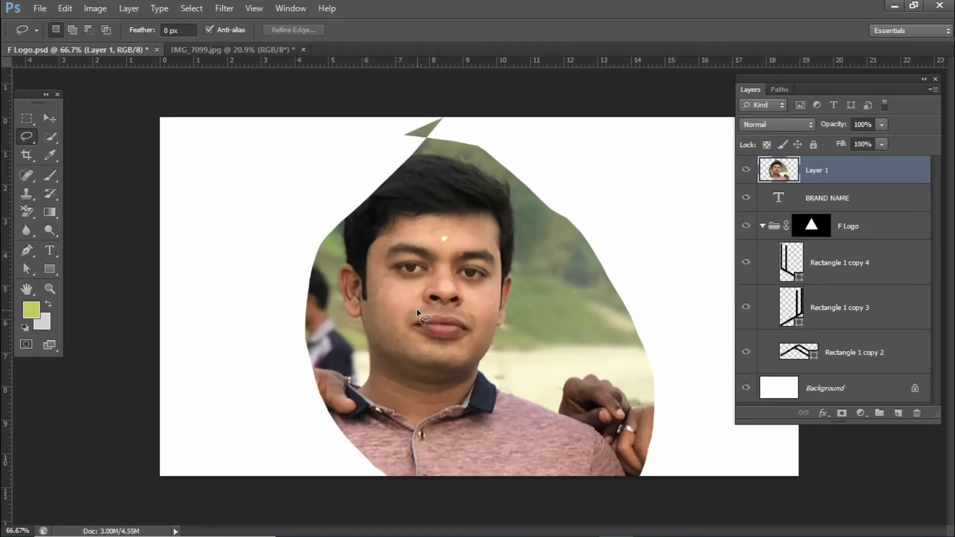
{"action": "key", "text": "ctrl+z"}
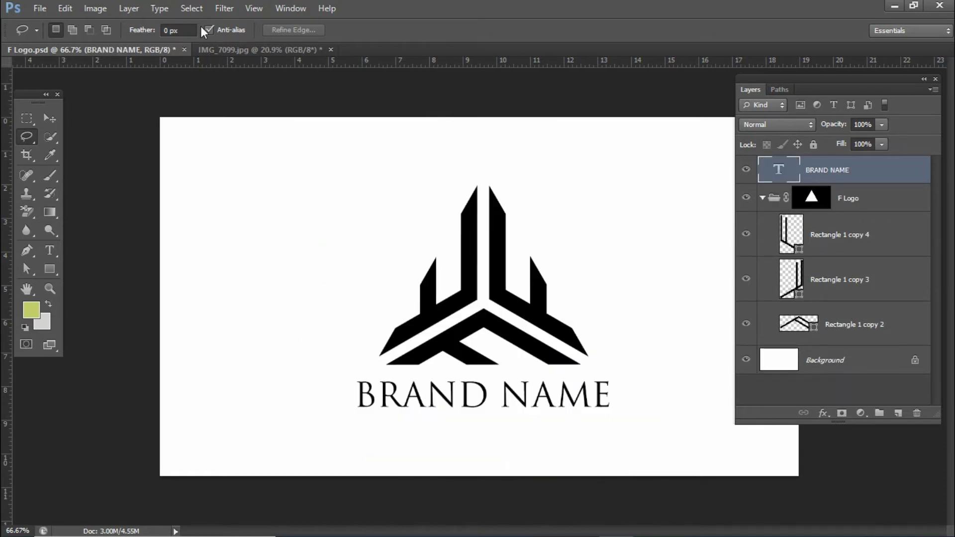
Step: Clear the head selection on the group photo and return to F Logo.psd
{"action": "left_click", "coordinate": [224, 48]}
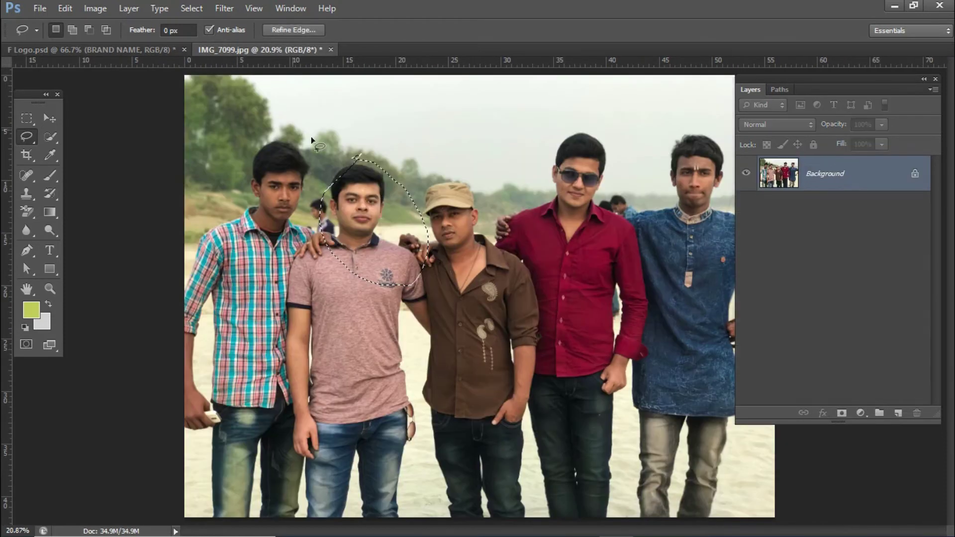
{"action": "left_click", "coordinate": [362, 176]}
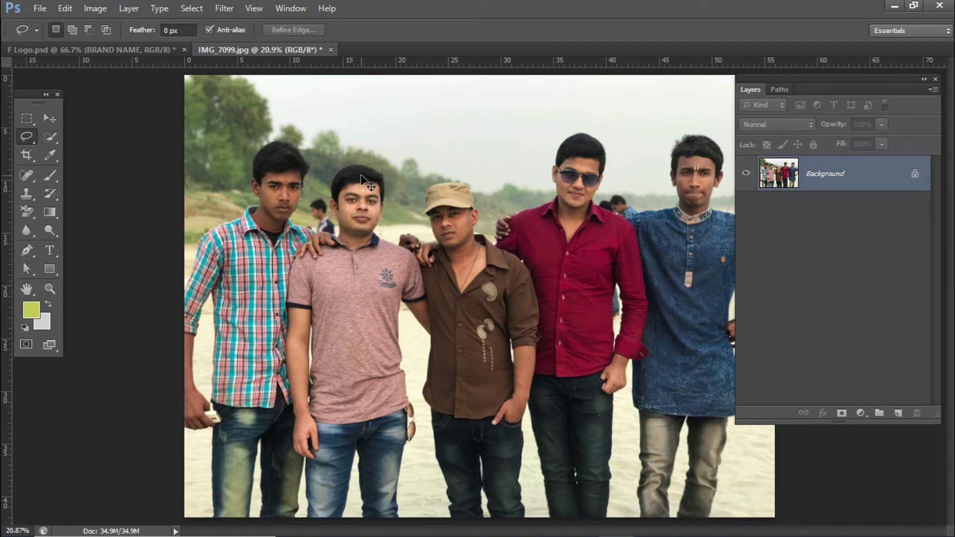
{"action": "left_click", "coordinate": [189, 9]}
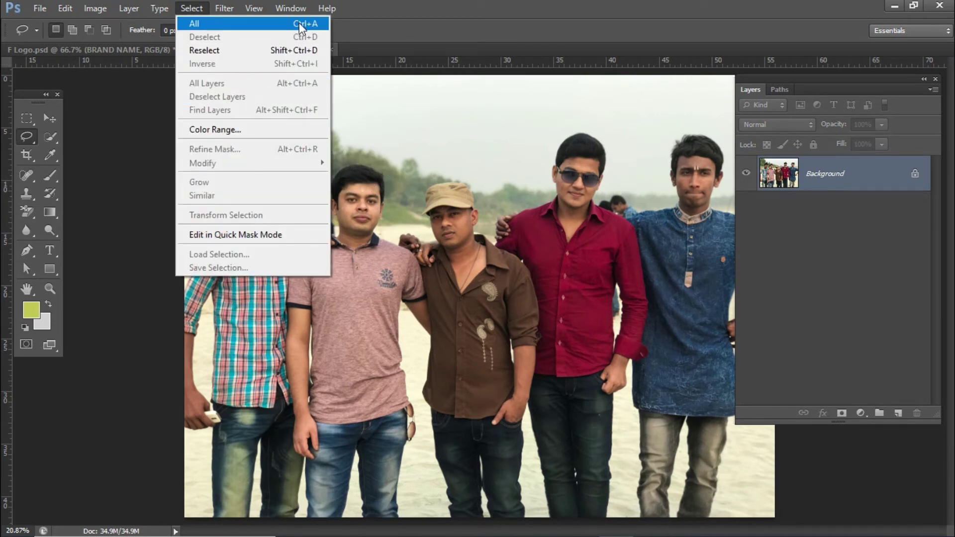
{"action": "left_click", "coordinate": [364, 5]}
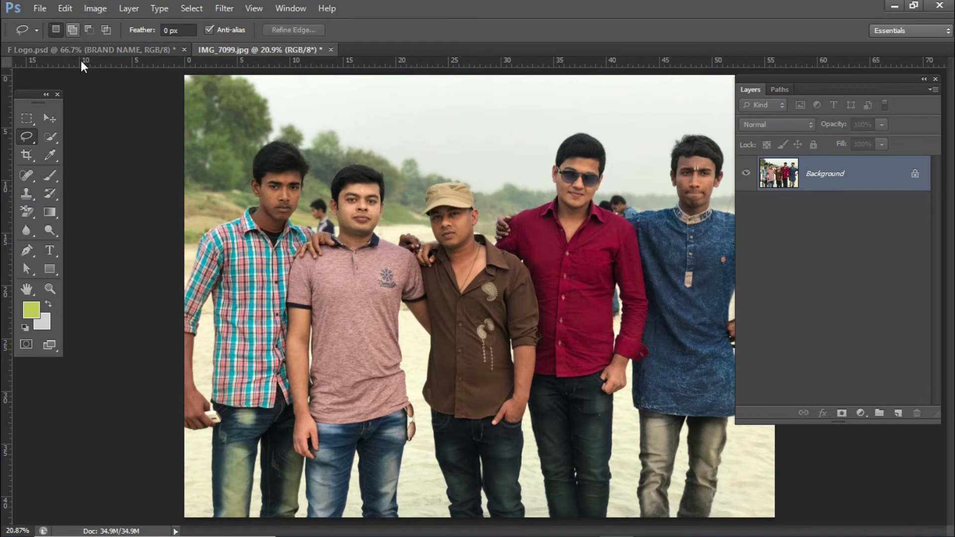
{"action": "left_click", "coordinate": [92, 50]}
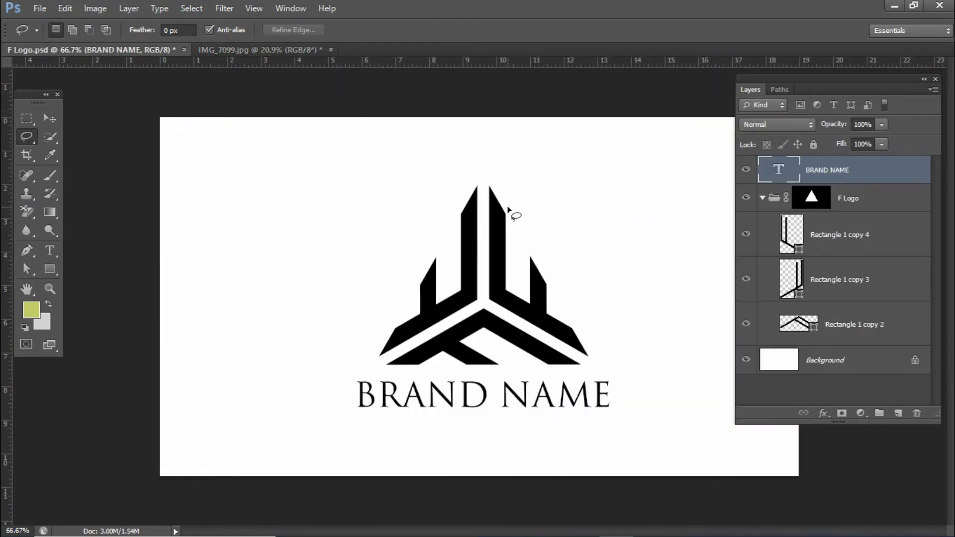
Step: With the Move tool, select BRAND NAME, then use Select > All Layers to select every non-Background layer
{"action": "key", "text": "v"}
{"action": "left_click", "coordinate": [878, 204]}
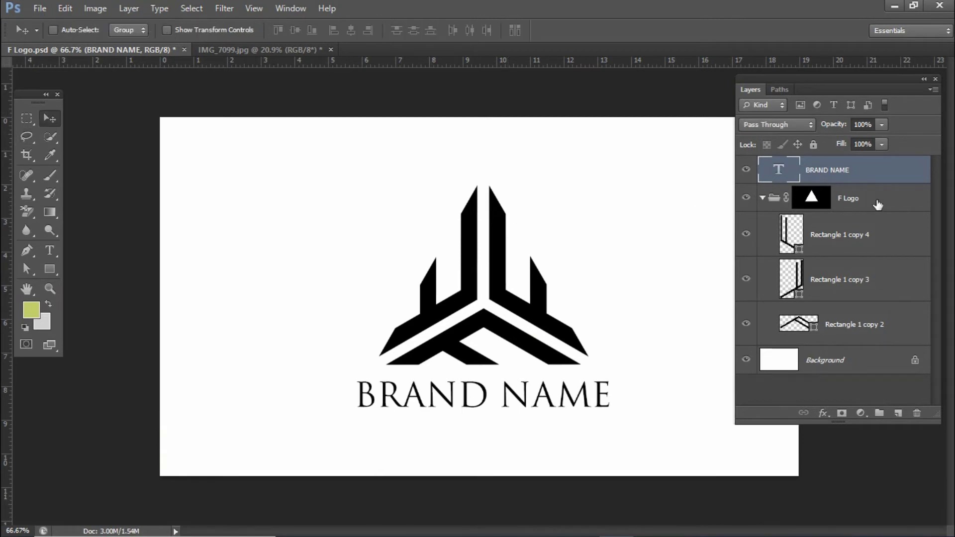
{"action": "left_click", "coordinate": [828, 171]}
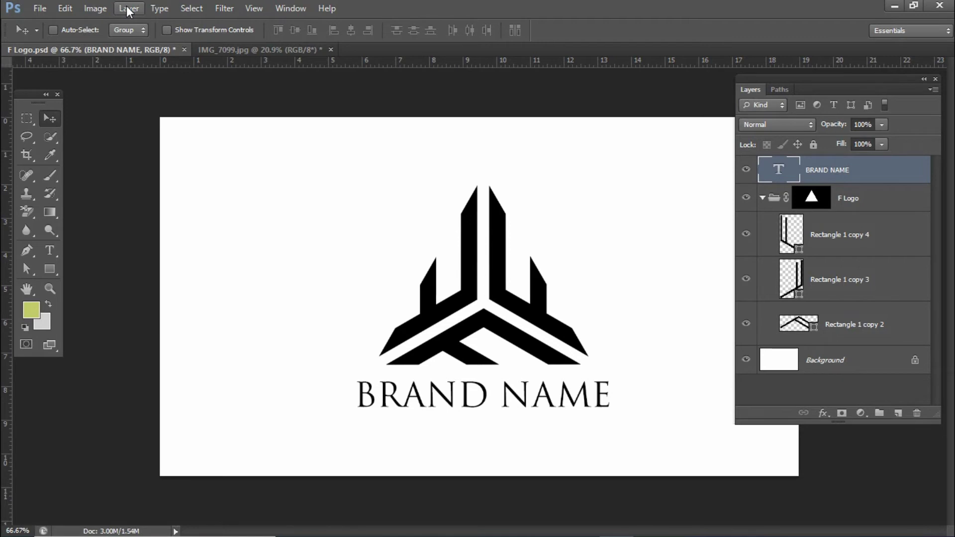
{"action": "left_click", "coordinate": [192, 9]}
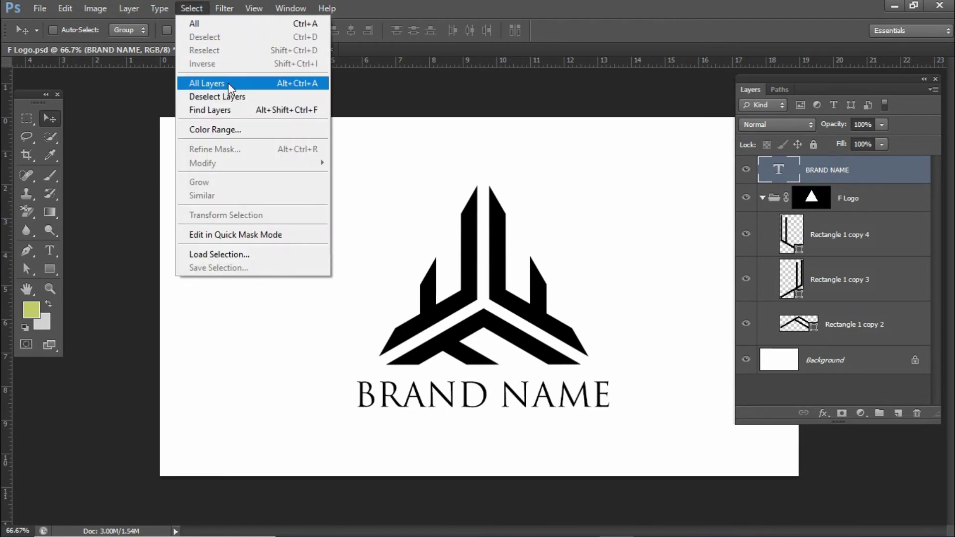
{"action": "left_click", "coordinate": [229, 88]}
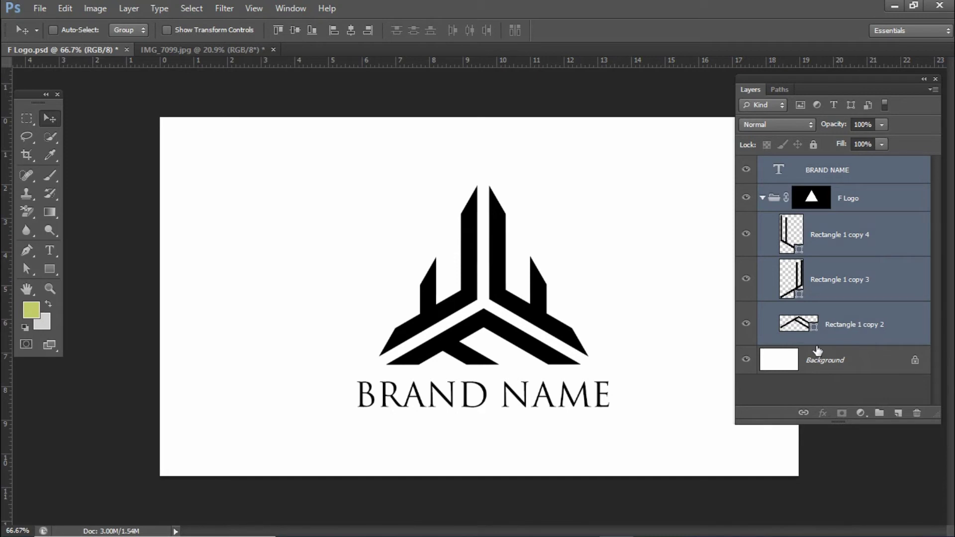
Step: Unlock the Background layer into the editable Layer 0
{"action": "left_click", "coordinate": [872, 367]}
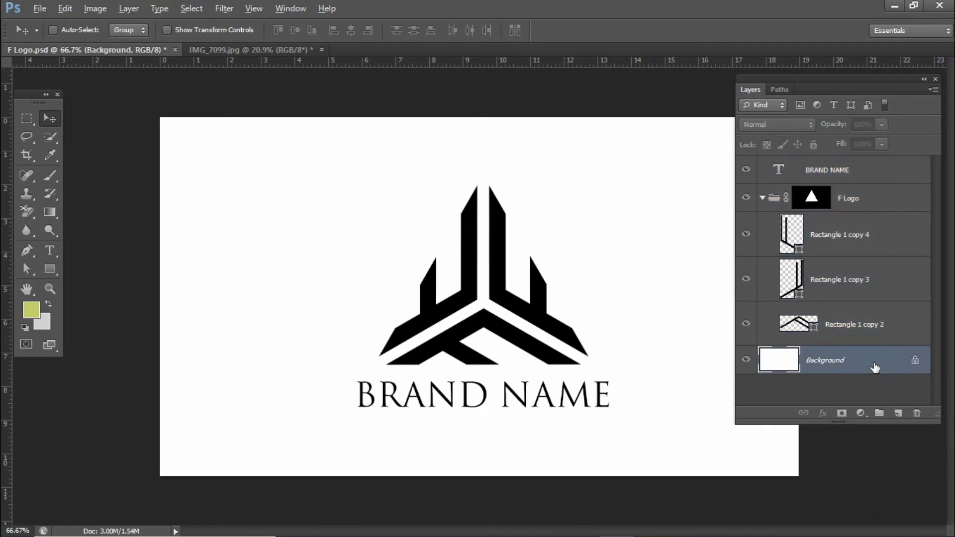
{"action": "double_click", "coordinate": [877, 366], "text": "alt"}
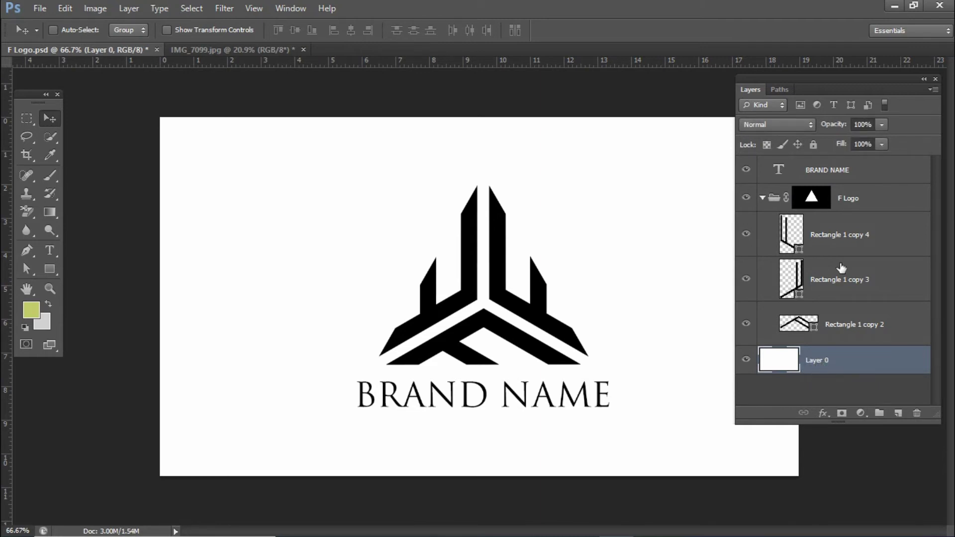
{"action": "left_click", "coordinate": [863, 174]}
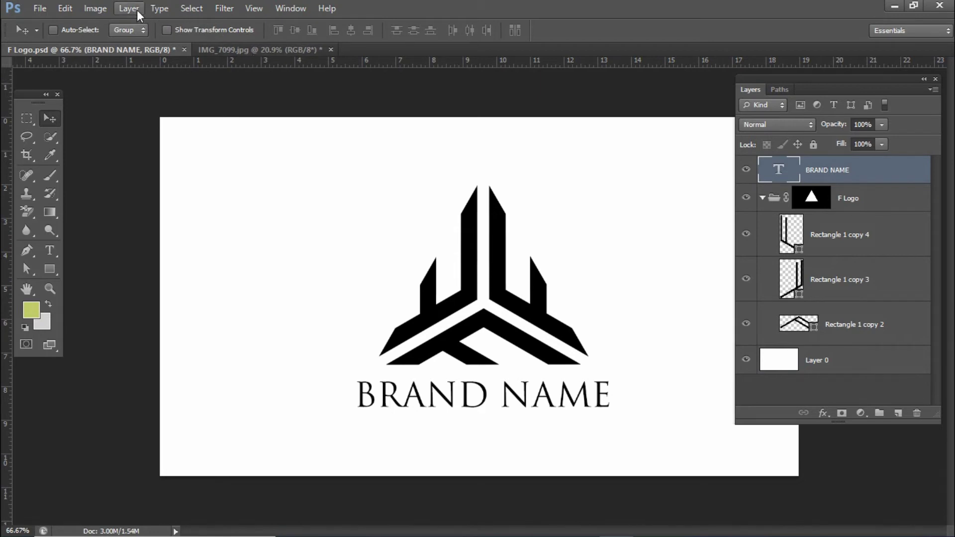
Step: Select every layer with Select > All Layers, then clear it with Select > Deselect Layers
{"action": "left_click", "coordinate": [190, 8]}
{"action": "left_click", "coordinate": [229, 85]}
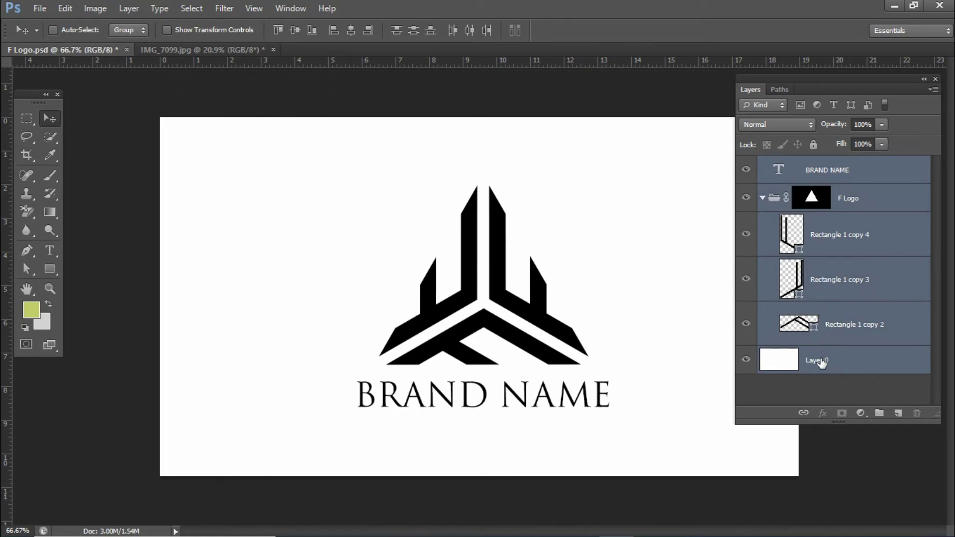
{"action": "left_click", "coordinate": [193, 13]}
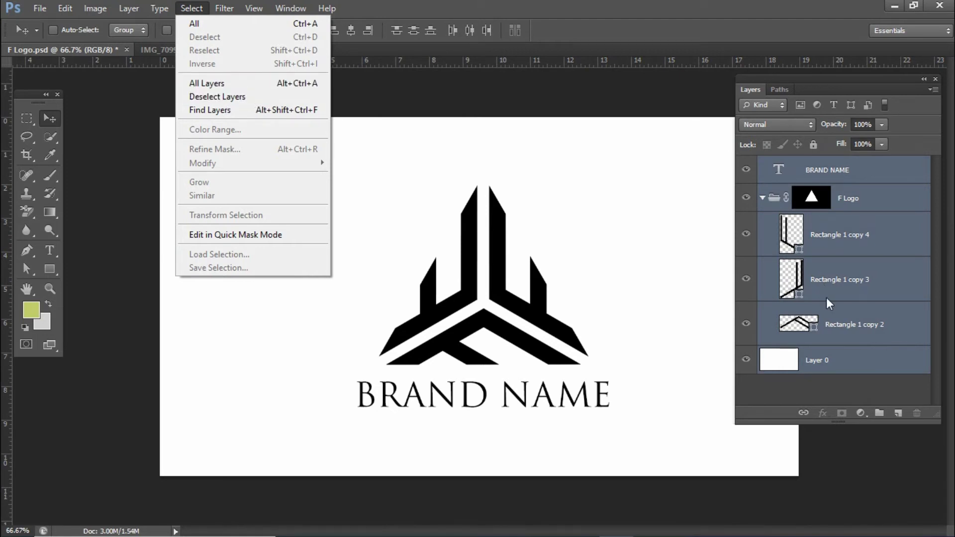
{"action": "left_click", "coordinate": [216, 97]}
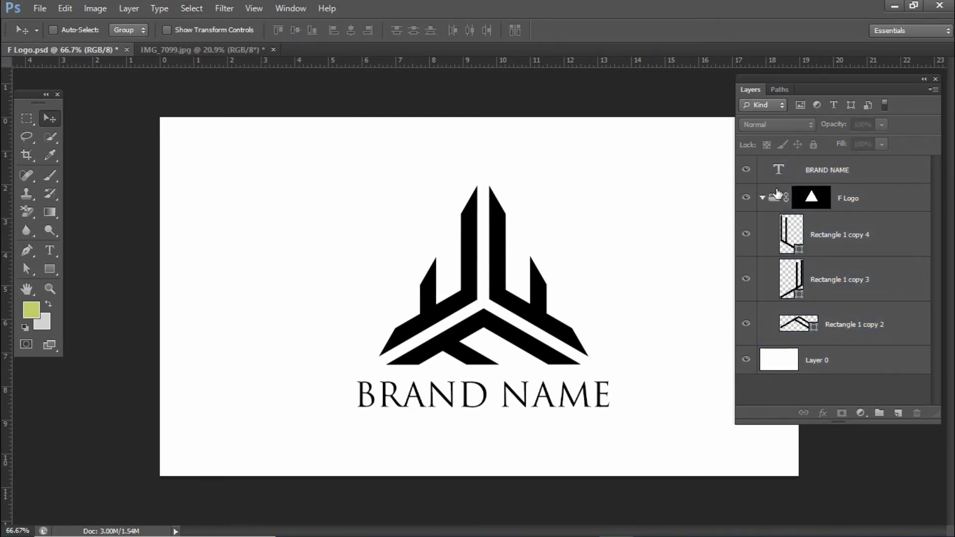
Step: Pick the BRAND NAME, F Logo and Rectangle 1 copy 4 layers, then deselect all layers
{"action": "left_click", "coordinate": [857, 177]}
{"action": "left_click", "coordinate": [827, 196]}
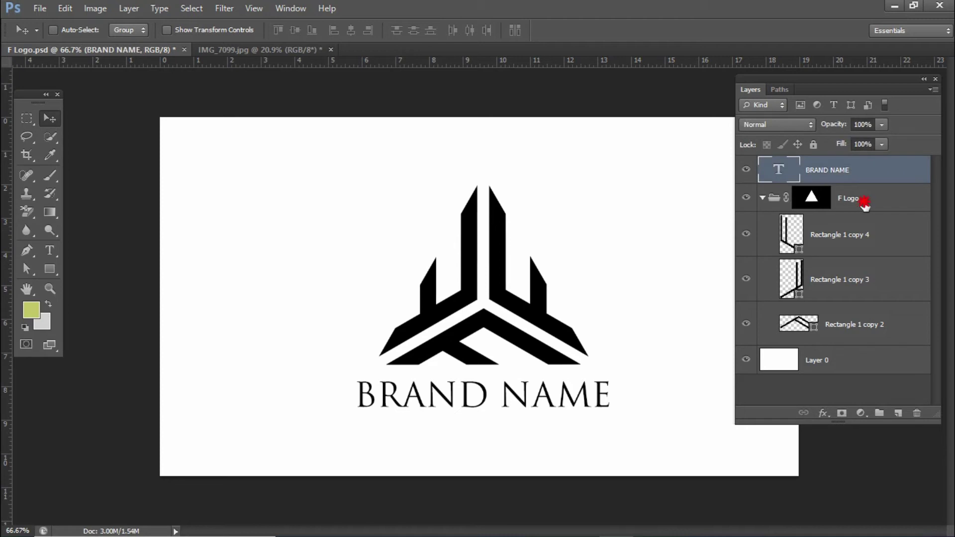
{"action": "left_click", "coordinate": [850, 244]}
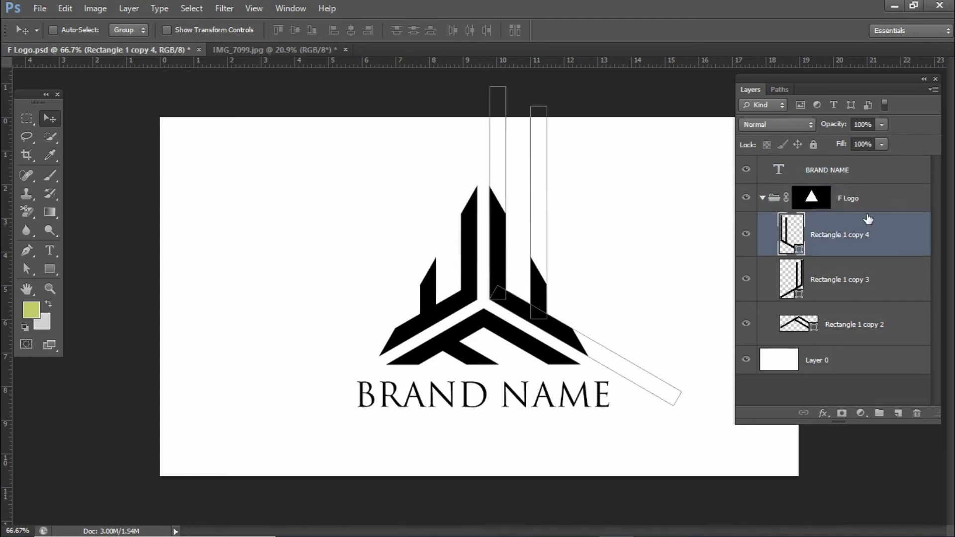
{"action": "left_click", "coordinate": [866, 173]}
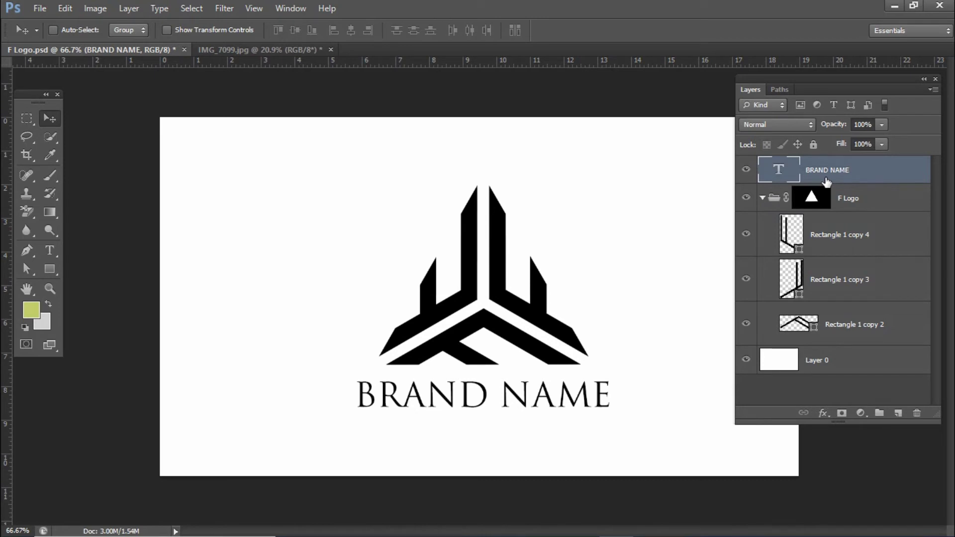
{"action": "left_click", "coordinate": [182, 11]}
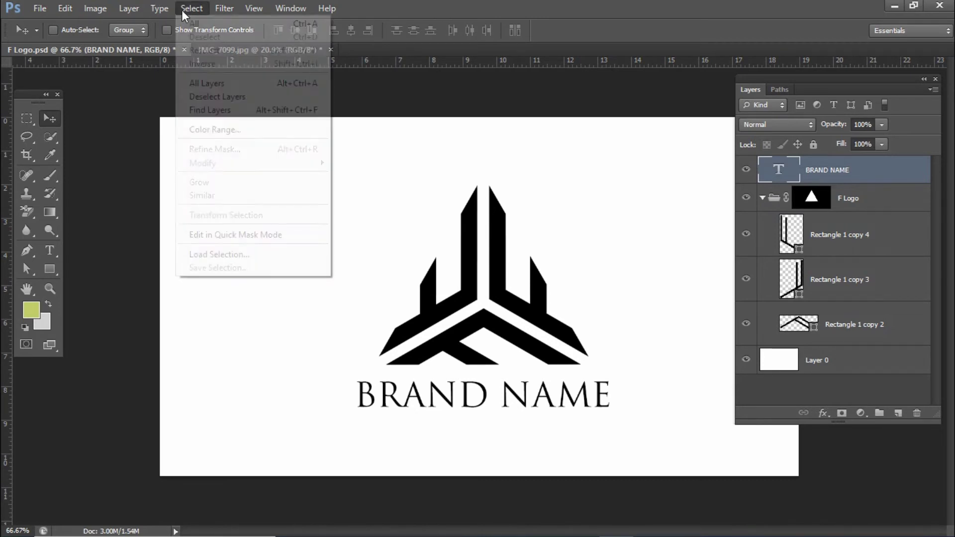
{"action": "left_click", "coordinate": [238, 97]}
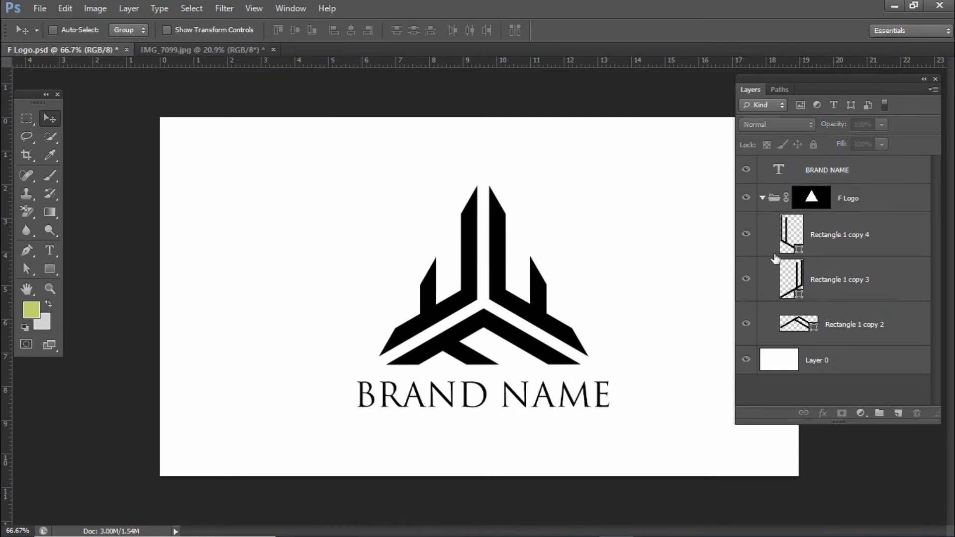
Step: Dismiss the Select menu and switch to the IMG_7099.jpg group photo
{"action": "left_click", "coordinate": [190, 8]}
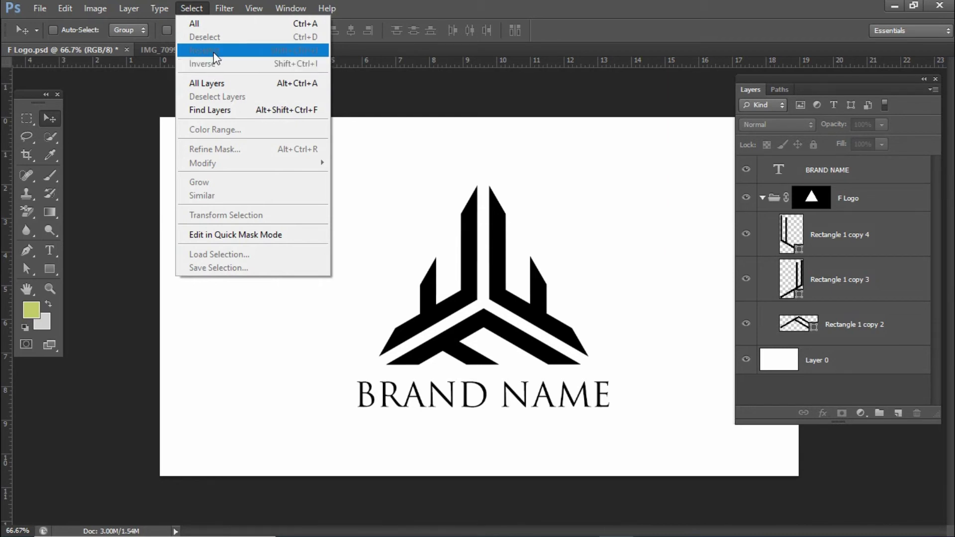
{"action": "left_click", "coordinate": [405, 5]}
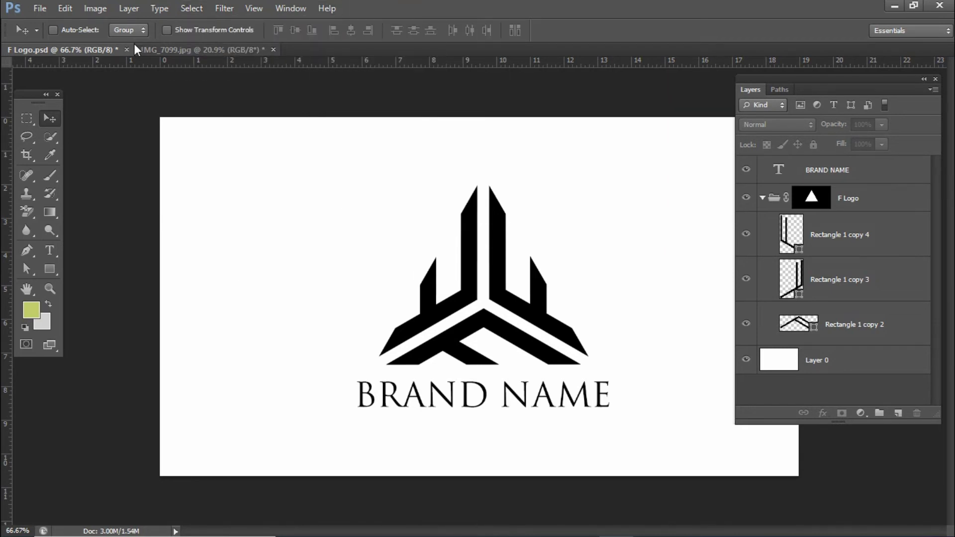
{"action": "left_click", "coordinate": [169, 51]}
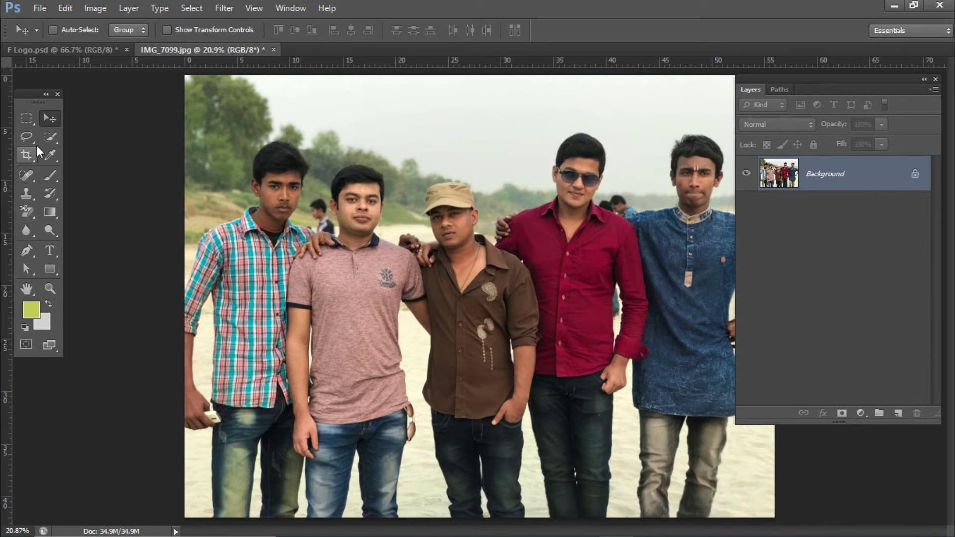
{"action": "left_click", "coordinate": [51, 139]}
{"action": "left_click", "coordinate": [355, 207]}
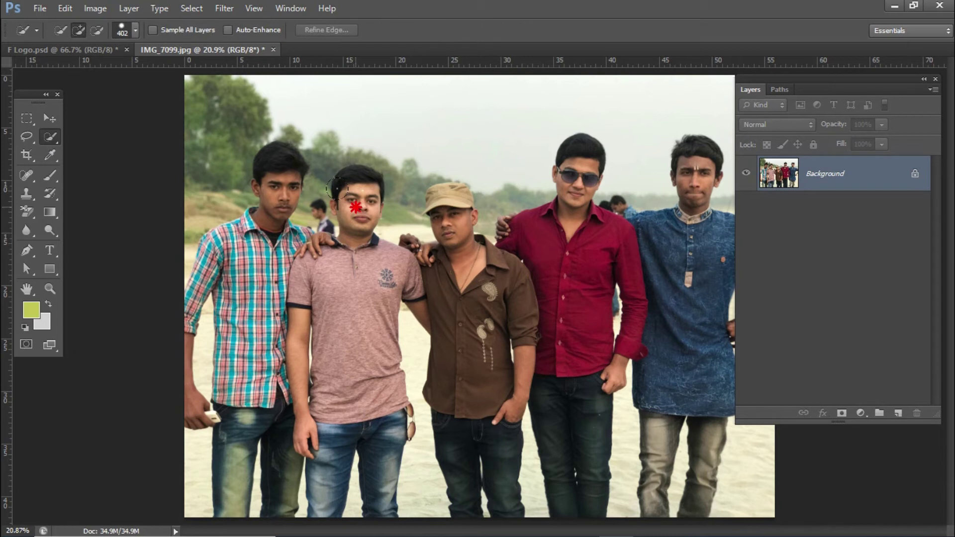
{"action": "left_click", "coordinate": [365, 319]}
{"action": "left_click", "coordinate": [355, 481]}
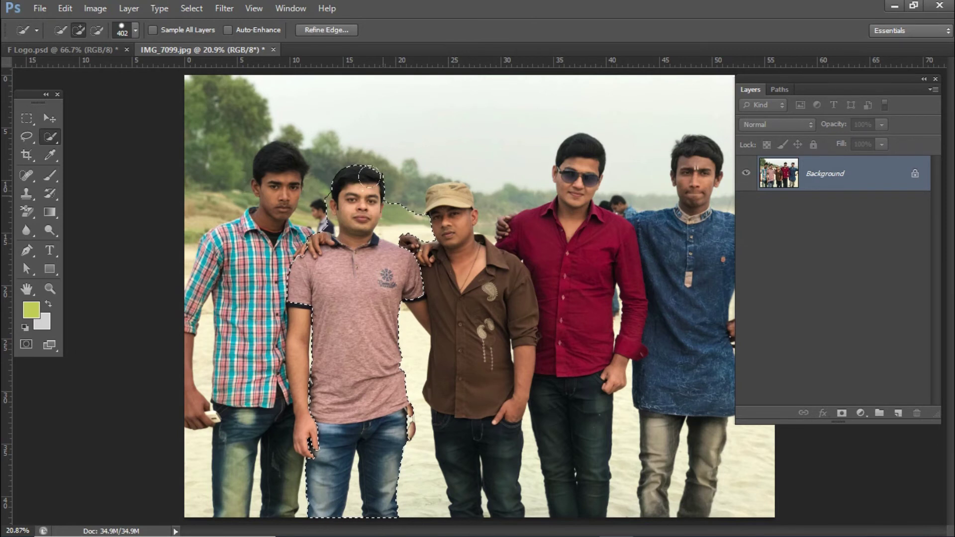
{"action": "key", "text": "v"}
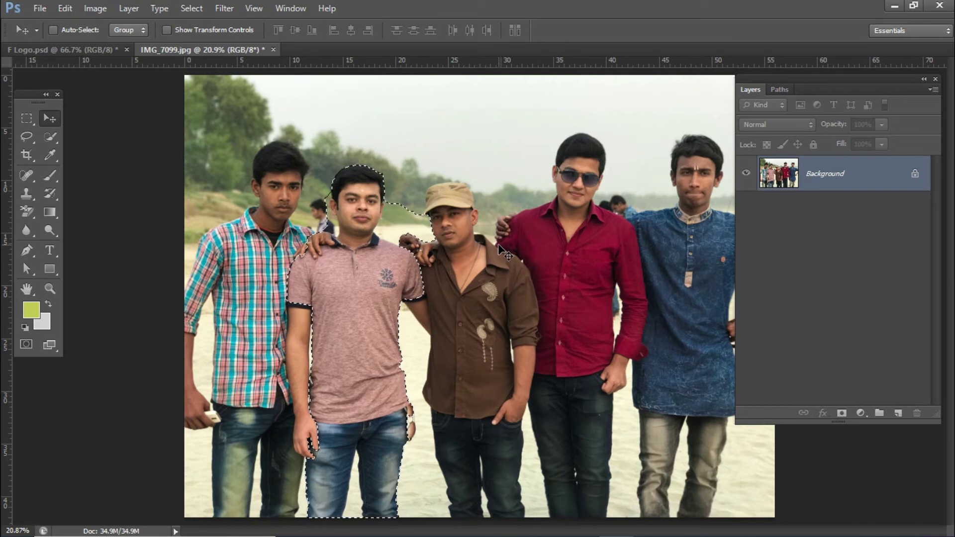
{"action": "key", "text": "ctrl+d"}
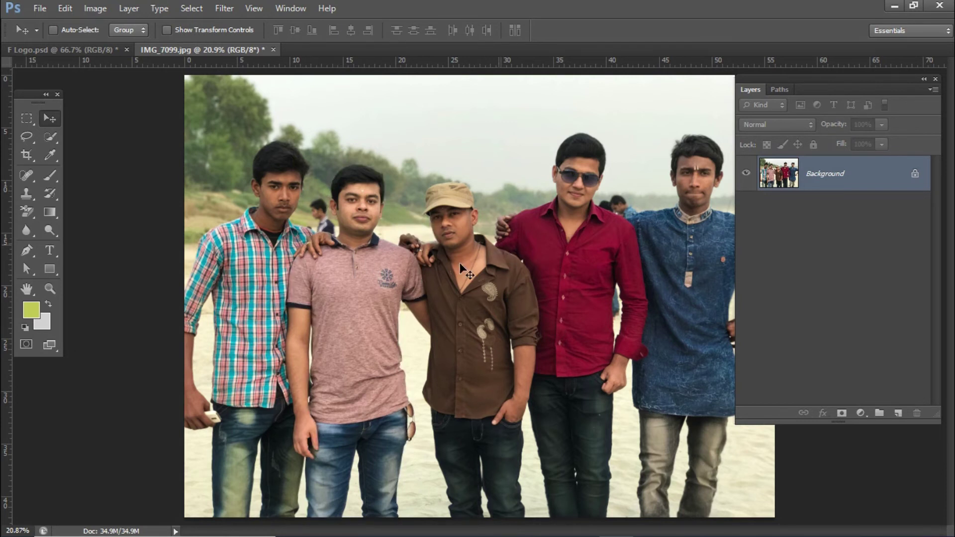
Step: Draw two black rectangles: a bar above the heads and one over the lower middle
{"action": "left_click", "coordinate": [51, 267]}
{"action": "left_click_drag", "start_coordinate": [257, 135], "coordinate": [509, 151]}
{"action": "left_click_drag", "start_coordinate": [442, 145], "coordinate": [441, 123]}
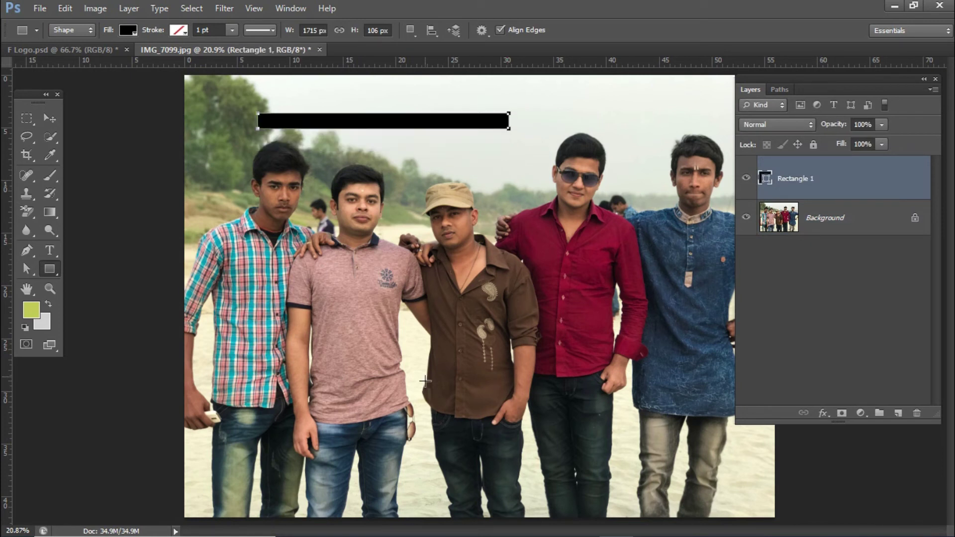
{"action": "left_click_drag", "start_coordinate": [423, 393], "coordinate": [659, 464]}
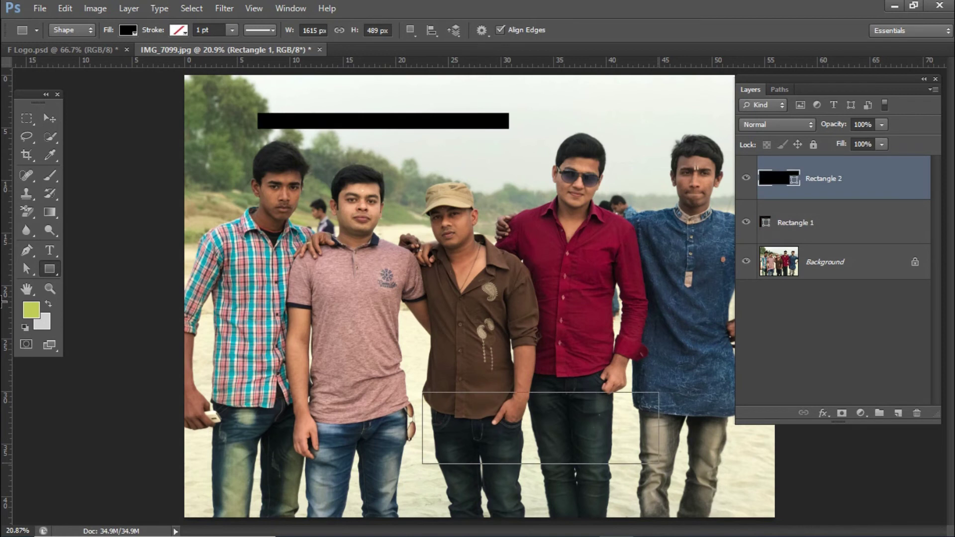
Step: Add a rounded rectangle over the pink-shirt man and a circle between the brown and red shirts
{"action": "left_click", "coordinate": [50, 271]}
{"action": "left_click_drag", "start_coordinate": [52, 276], "coordinate": [74, 279]}
{"action": "left_click_drag", "start_coordinate": [407, 294], "coordinate": [302, 241]}
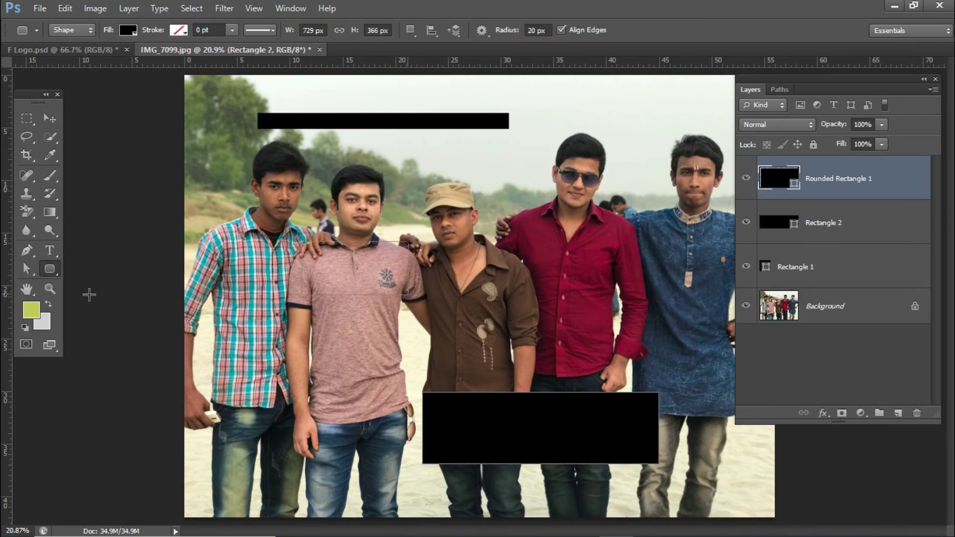
{"action": "left_click", "coordinate": [52, 272]}
{"action": "left_click_drag", "start_coordinate": [54, 275], "coordinate": [99, 297]}
{"action": "left_click_drag", "start_coordinate": [512, 267], "coordinate": [559, 316]}
{"action": "key", "text": "v"}
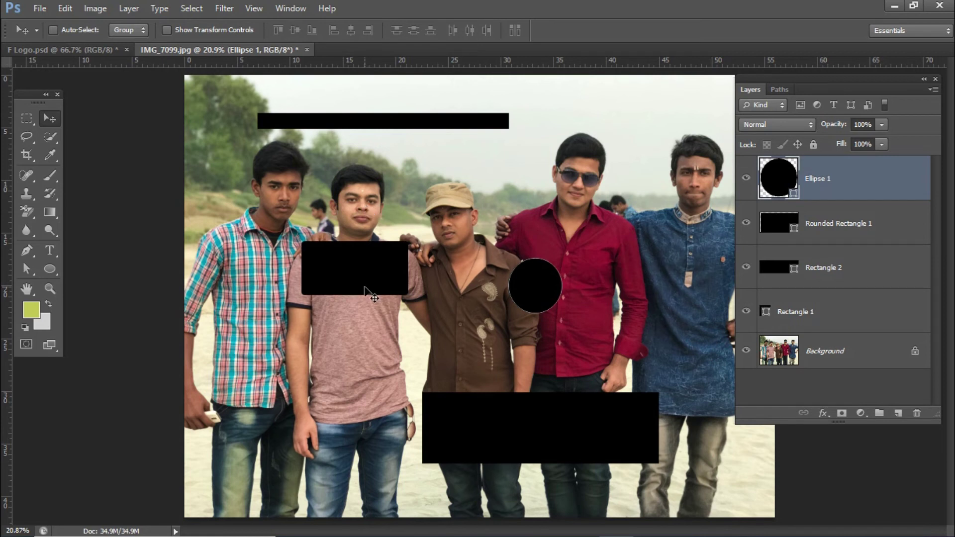
Step: Reselect the pink-shirt man's earlier selection, then clear it with Ctrl+D
{"action": "left_click", "coordinate": [197, 9]}
{"action": "left_click", "coordinate": [219, 51]}
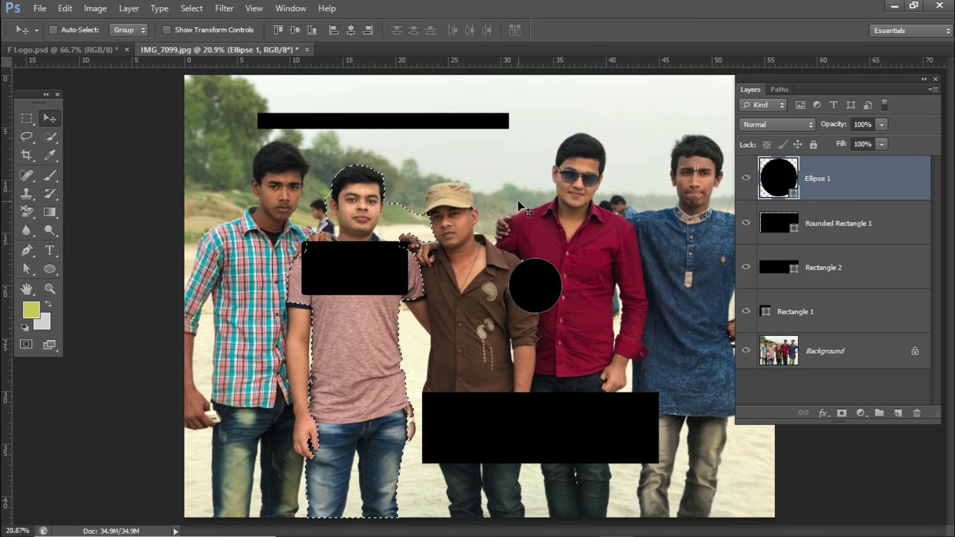
{"action": "key", "text": "ctrl+d"}
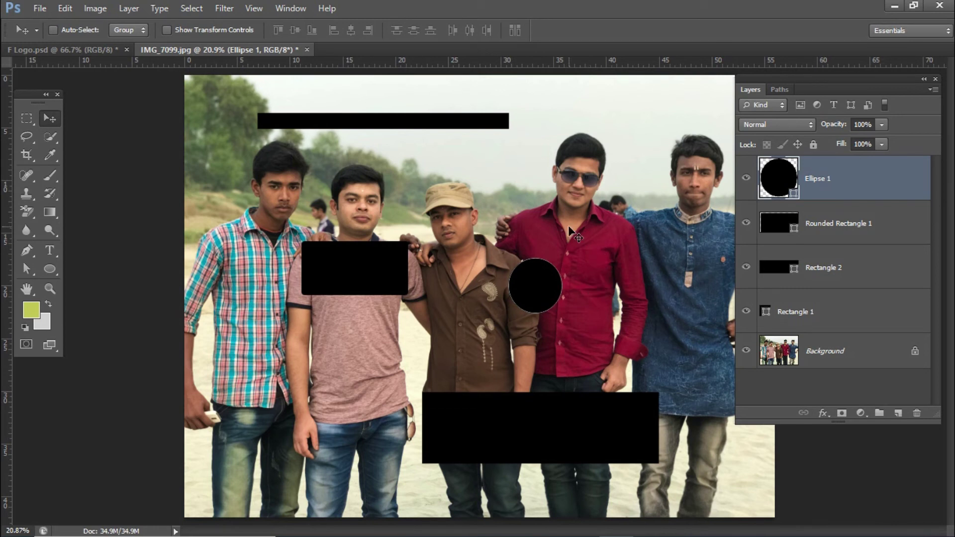
{"action": "left_click", "coordinate": [189, 8]}
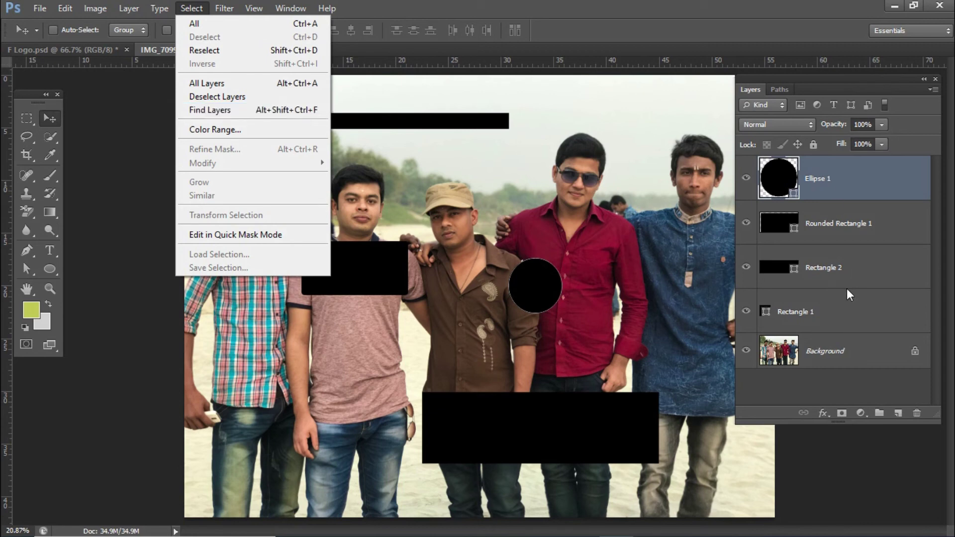
Step: Rename the Rectangle 1 layer to the person's first name
{"action": "left_click", "coordinate": [840, 313]}
{"action": "left_click", "coordinate": [799, 310]}
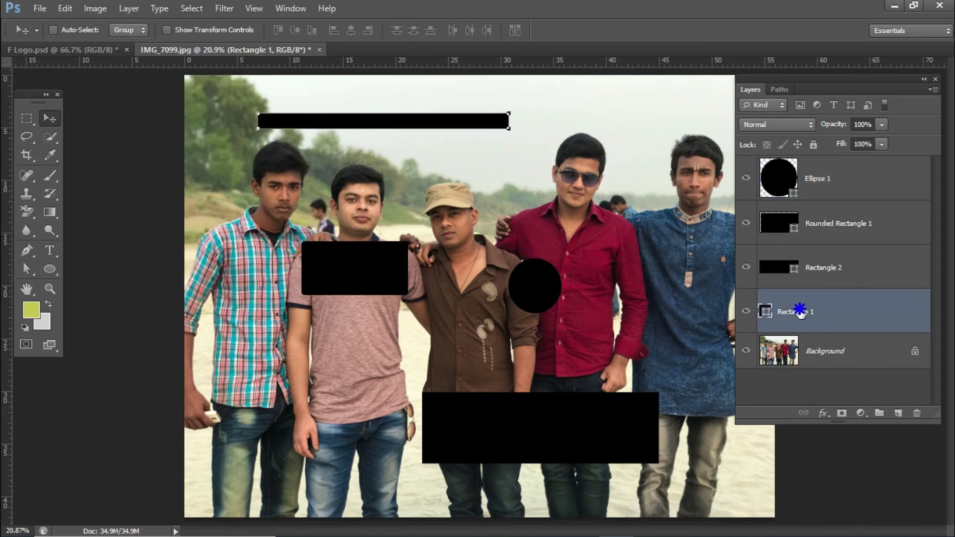
{"action": "right_click", "coordinate": [801, 312]}
{"action": "left_click", "coordinate": [800, 314]}
{"action": "double_click", "coordinate": [797, 314]}
{"action": "key", "text": "Return"}
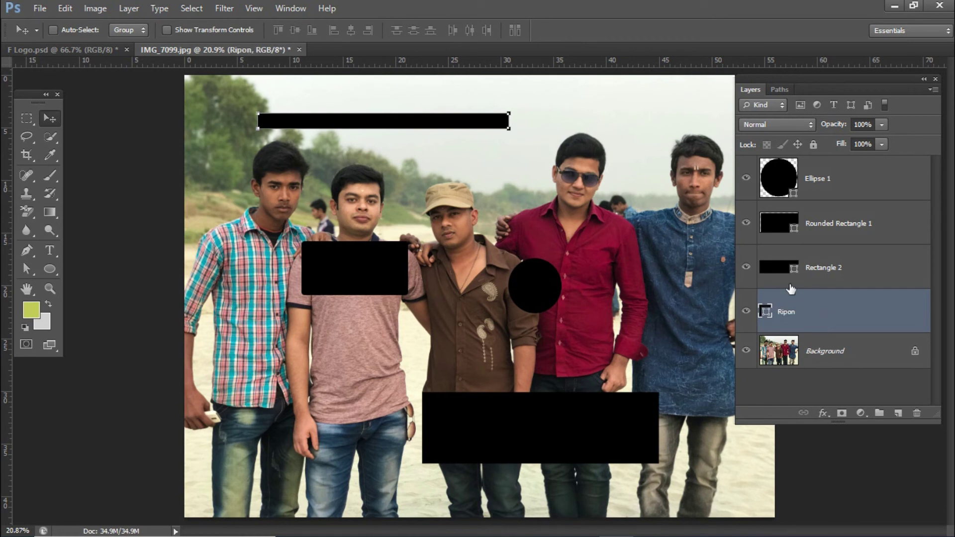
Step: Rename the Rectangle 2 layer to the person's last name
{"action": "left_click", "coordinate": [836, 271]}
{"action": "double_click", "coordinate": [829, 268]}
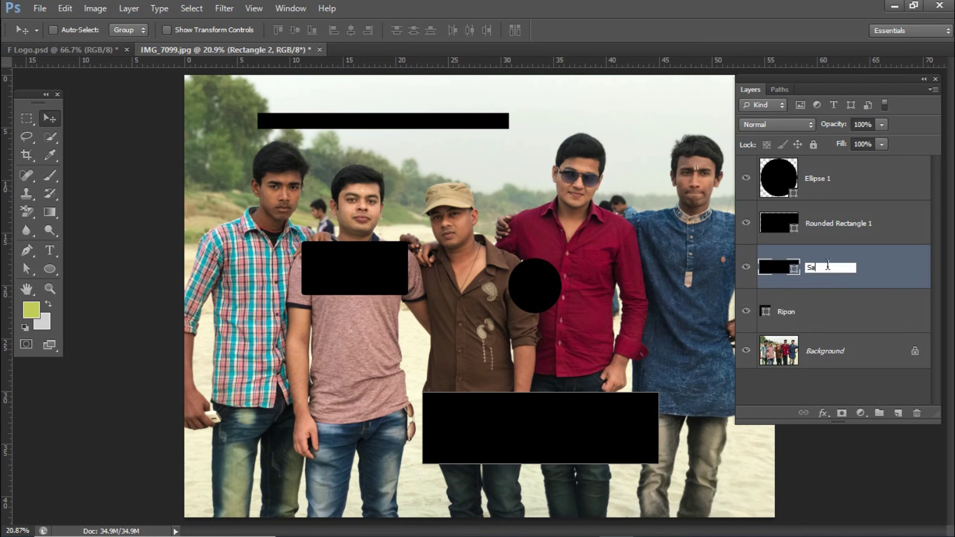
{"action": "key", "text": "Return"}
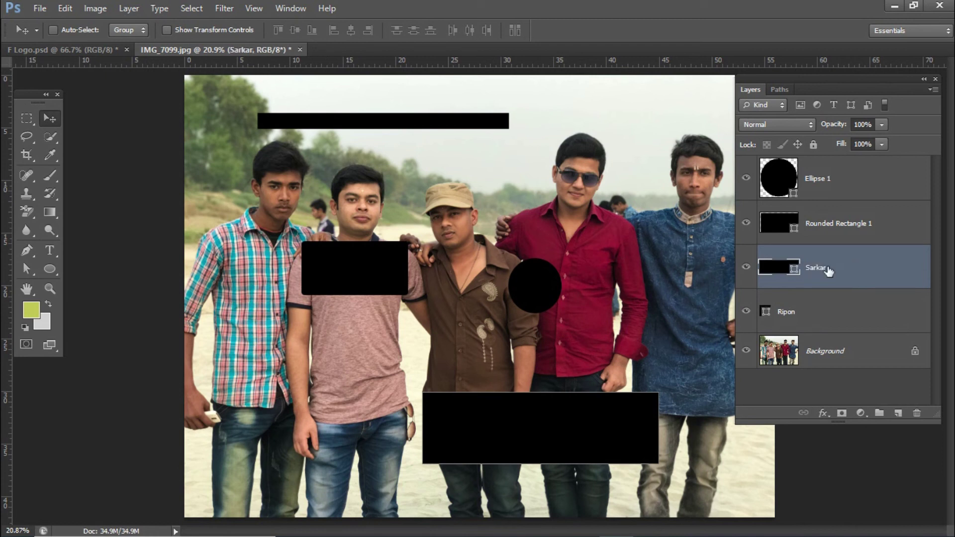
Step: Rename the Rounded Rectangle 1 layer to Design
{"action": "left_click", "coordinate": [829, 230]}
{"action": "double_click", "coordinate": [828, 224]}
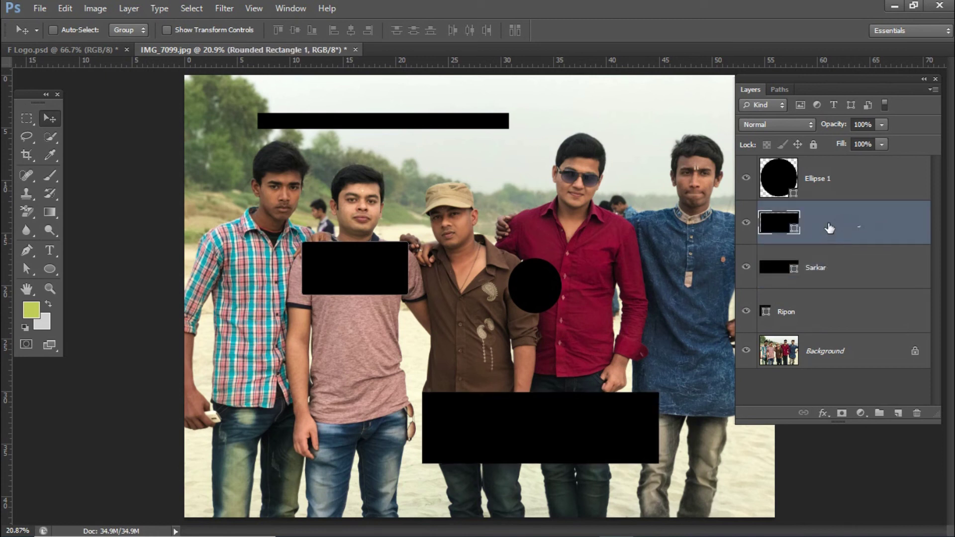
{"action": "type", "text": "Design"}
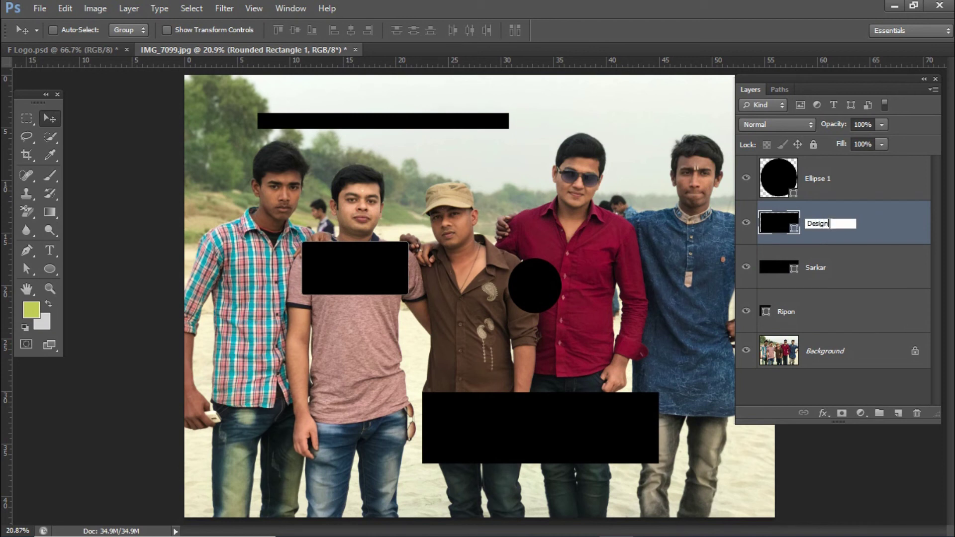
{"action": "key", "text": "Return"}
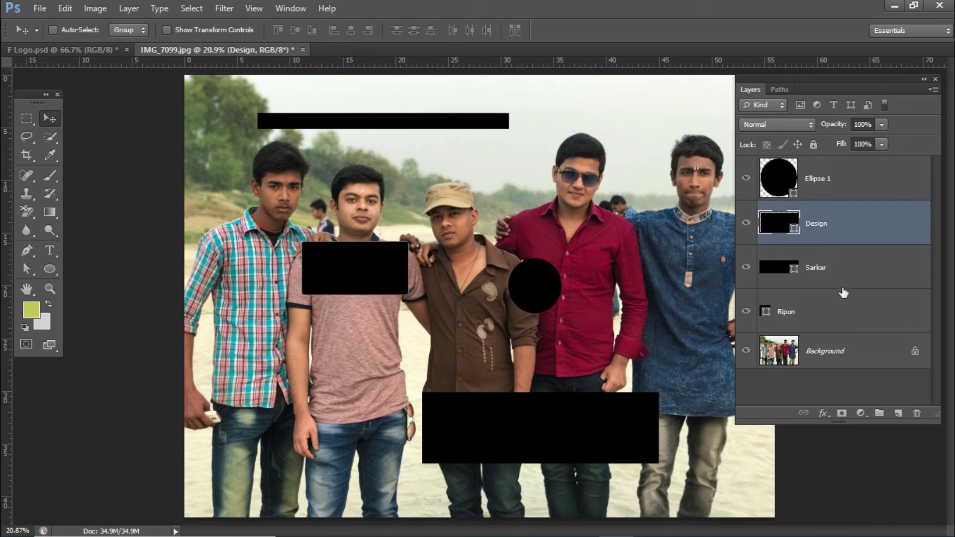
Step: Use Select > Find Layers to filter the Layers panel by the person's first name
{"action": "left_click", "coordinate": [826, 317]}
{"action": "left_click", "coordinate": [848, 224]}
{"action": "left_click", "coordinate": [856, 183]}
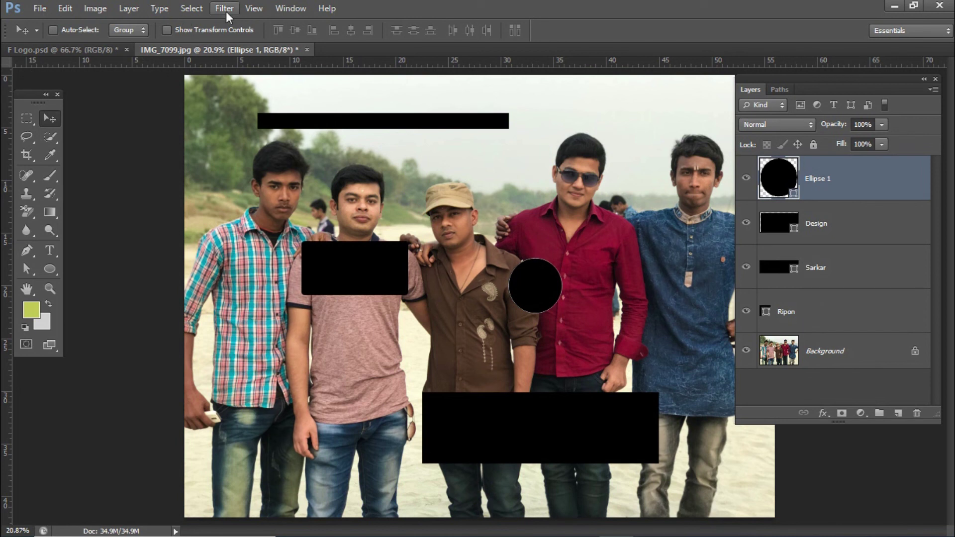
{"action": "left_click", "coordinate": [193, 9]}
{"action": "left_click", "coordinate": [227, 111]}
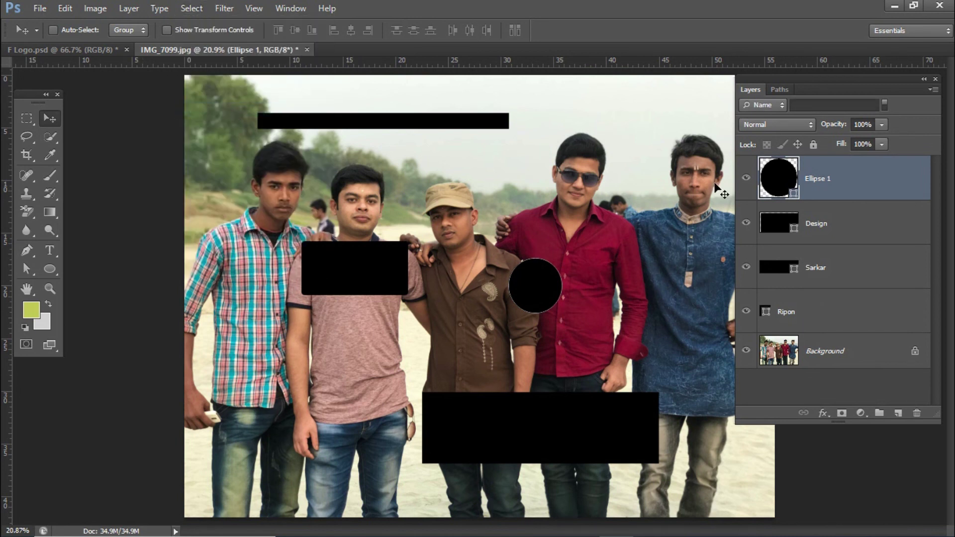
{"action": "left_click", "coordinate": [832, 106]}
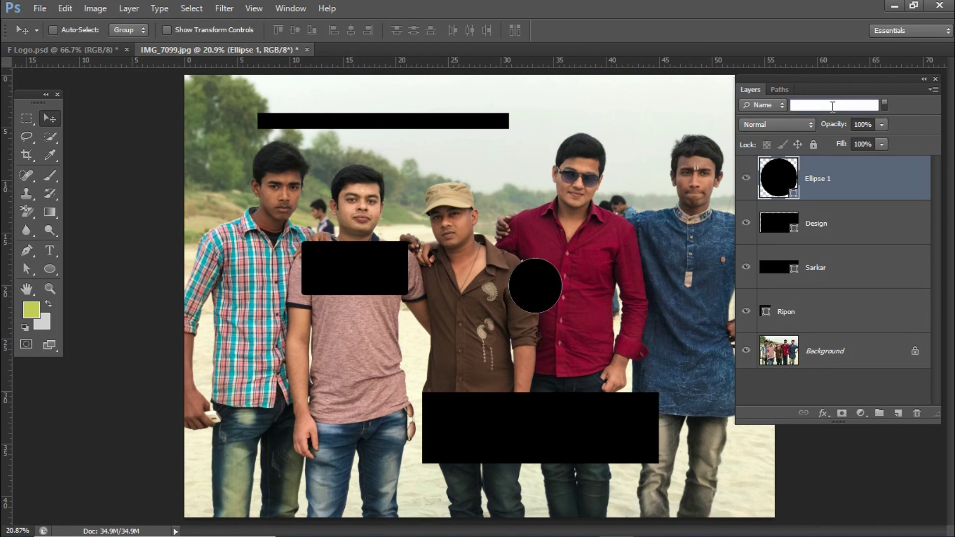
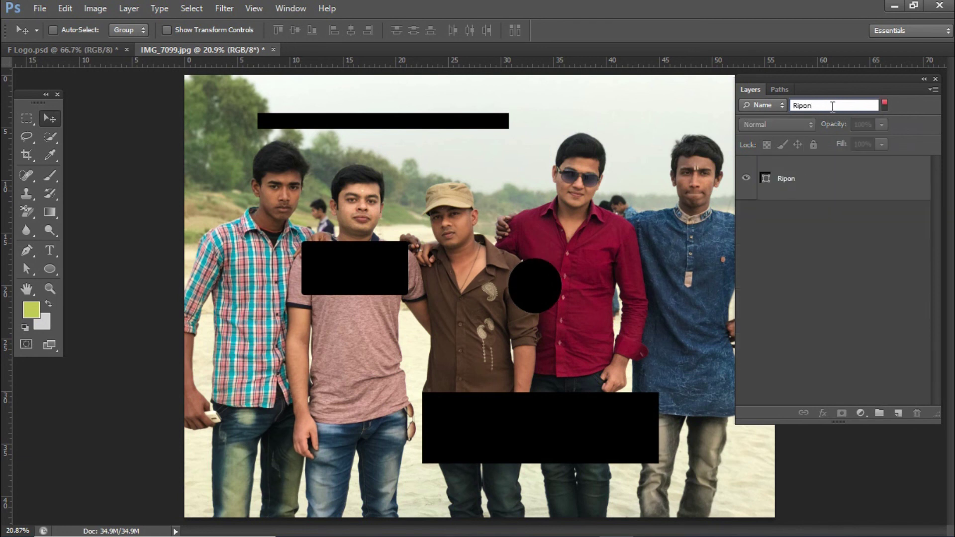
{"action": "left_click", "coordinate": [795, 185]}
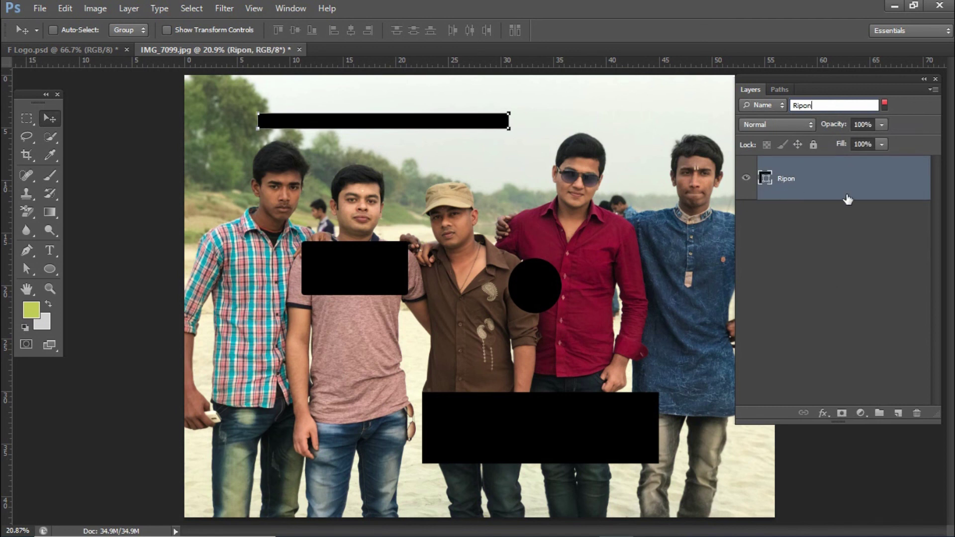
Step: Change the name filter to the last name and select that layer, formerly Rectangle 2
{"action": "key", "text": "BackSpace"}
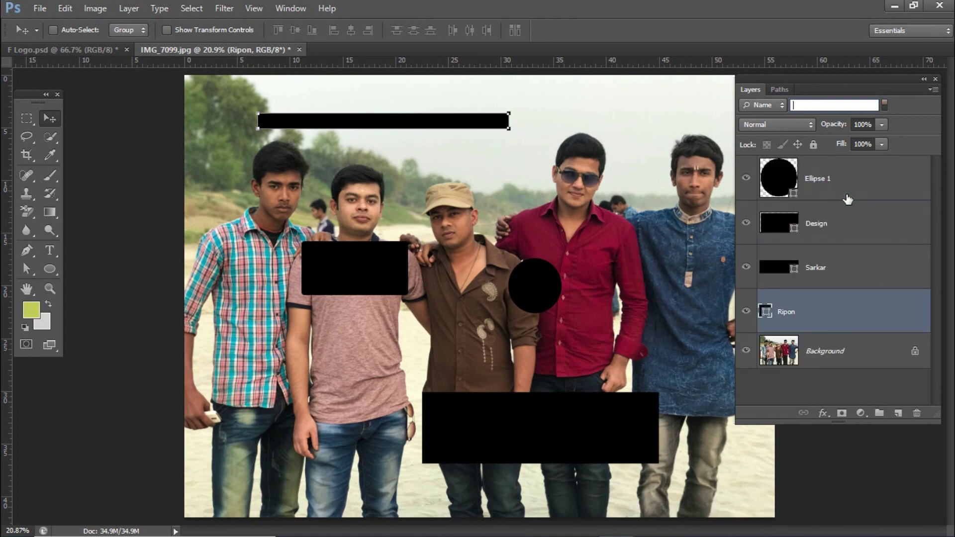
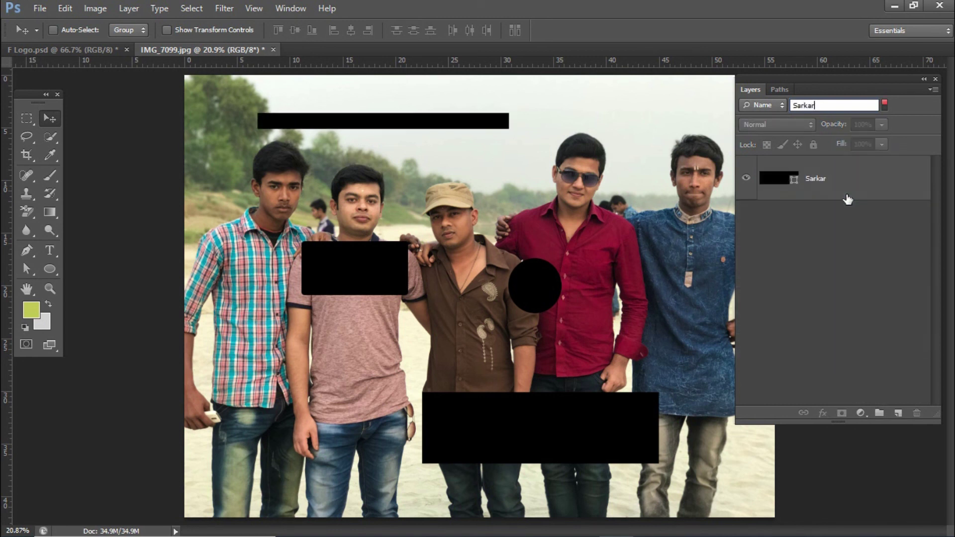
{"action": "left_click", "coordinate": [845, 198]}
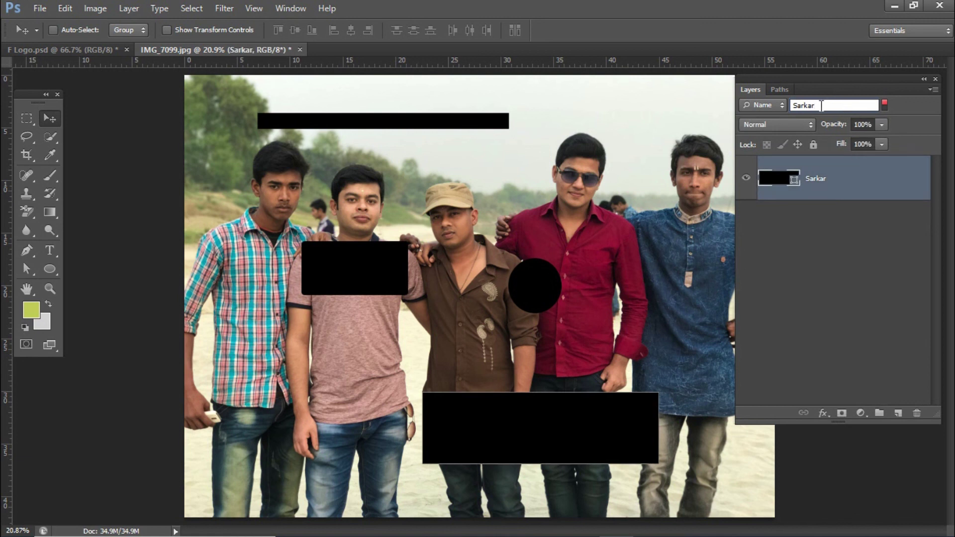
{"action": "left_click", "coordinate": [774, 105]}
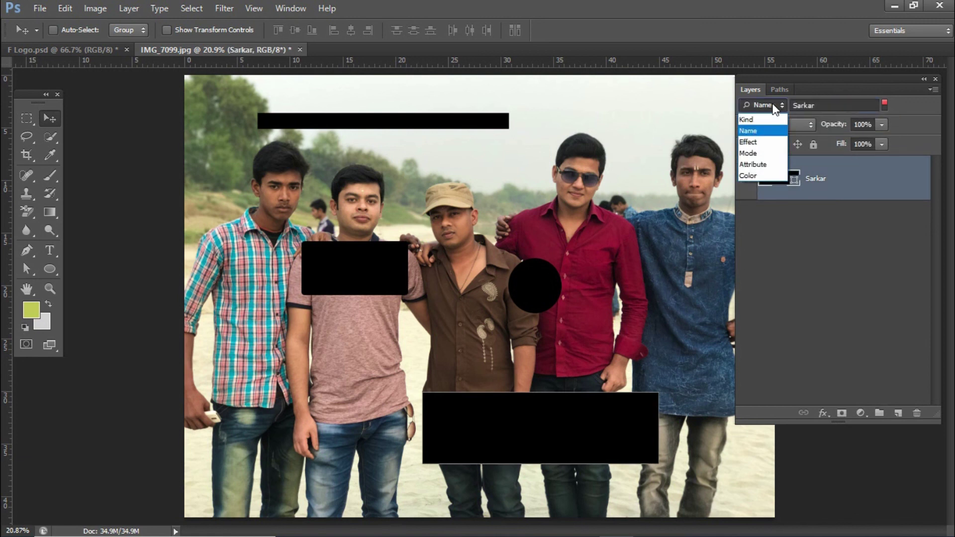
Step: Filter layers by Kind, try the Shape and Pixel filters, and leave all five layers listed
{"action": "left_click", "coordinate": [751, 120]}
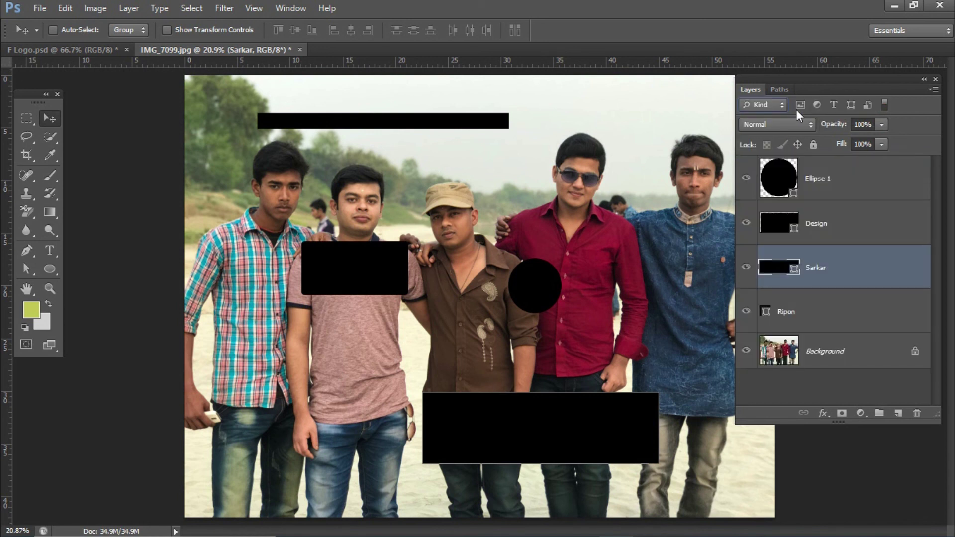
{"action": "left_click", "coordinate": [852, 105]}
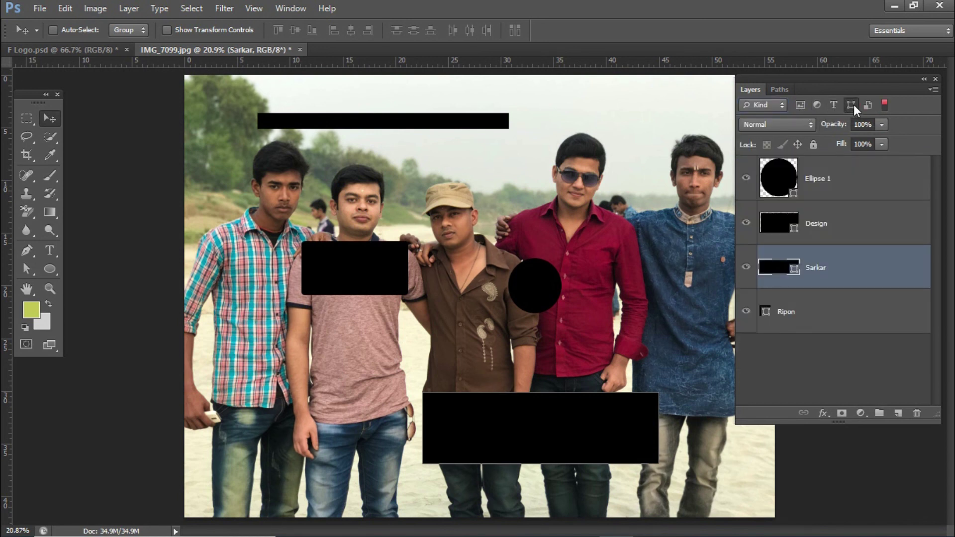
{"action": "left_click", "coordinate": [805, 105]}
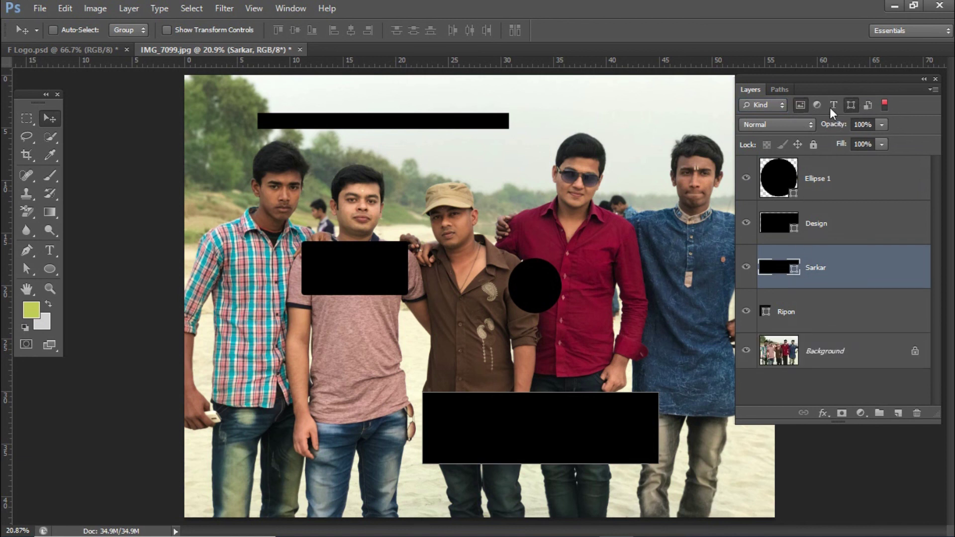
{"action": "left_click", "coordinate": [852, 105]}
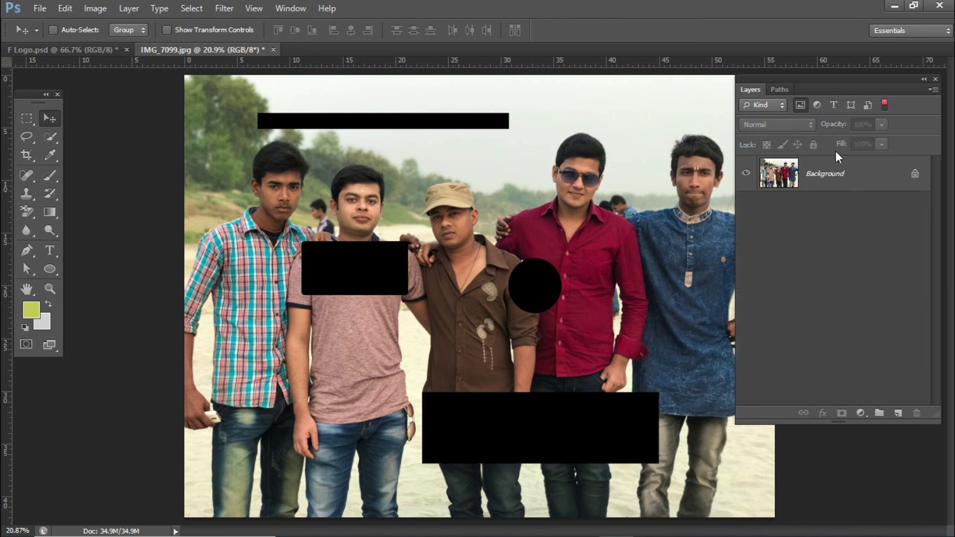
{"action": "left_click", "coordinate": [850, 105]}
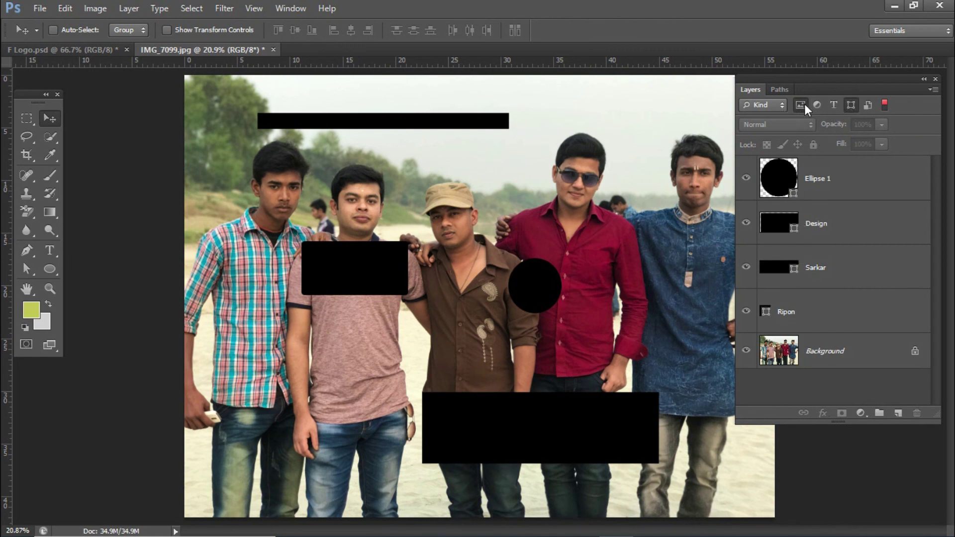
{"action": "left_click", "coordinate": [803, 105]}
{"action": "left_click", "coordinate": [853, 105]}
{"action": "left_click", "coordinate": [192, 9]}
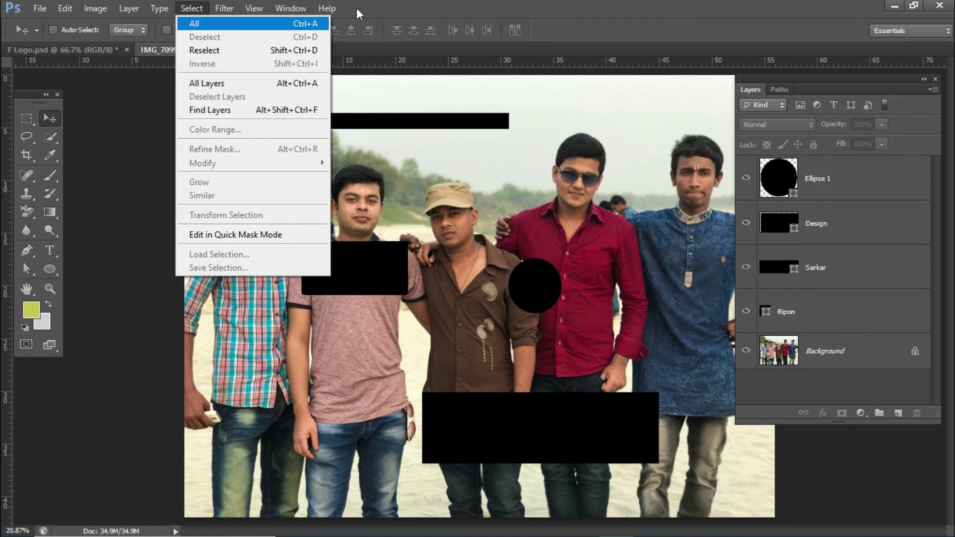
{"action": "left_click", "coordinate": [422, 2]}
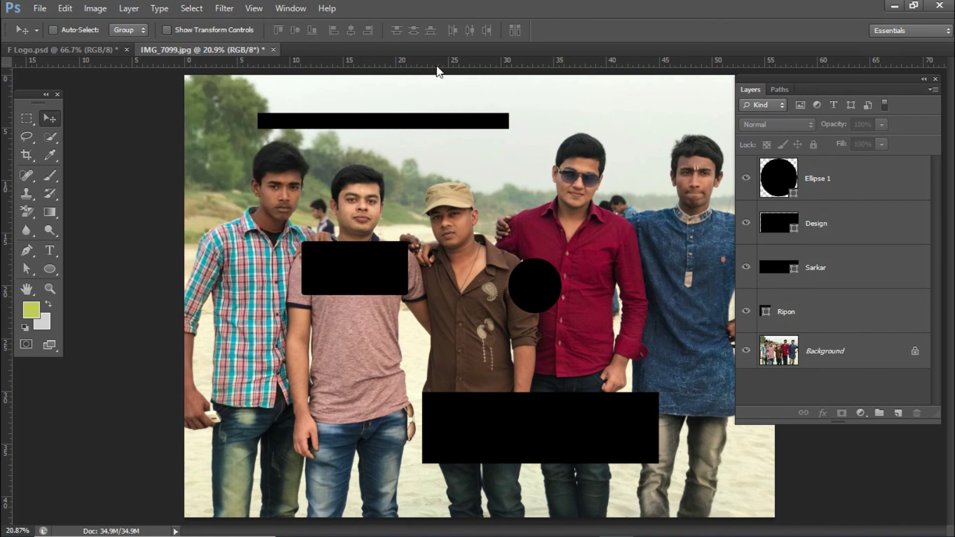